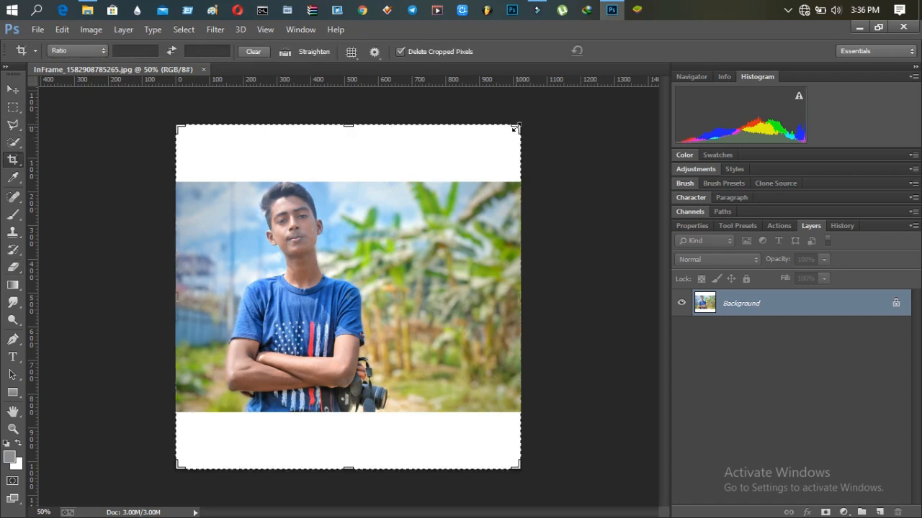
Step: Crop away the white bands above and below the photo and apply Auto Tone
{"action": "left_click_drag", "start_coordinate": [514, 129], "coordinate": [513, 157]}
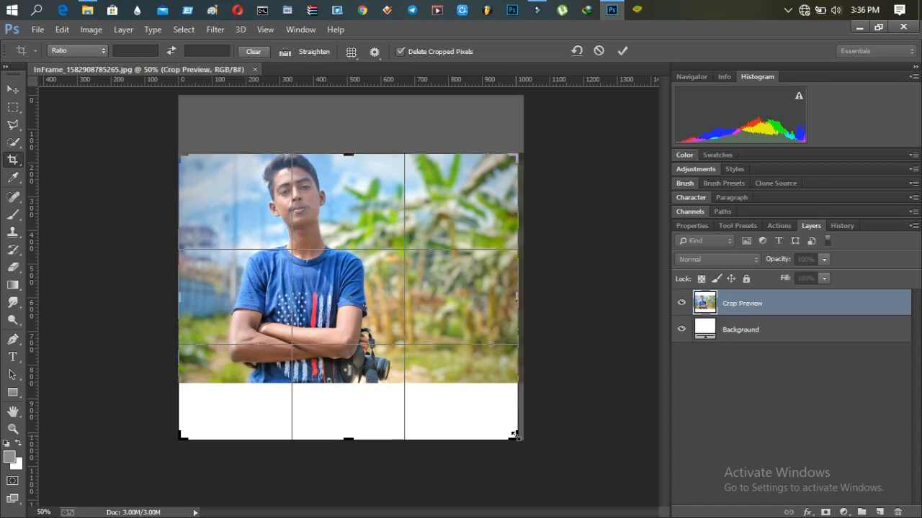
{"action": "left_click_drag", "start_coordinate": [514, 435], "coordinate": [519, 408]}
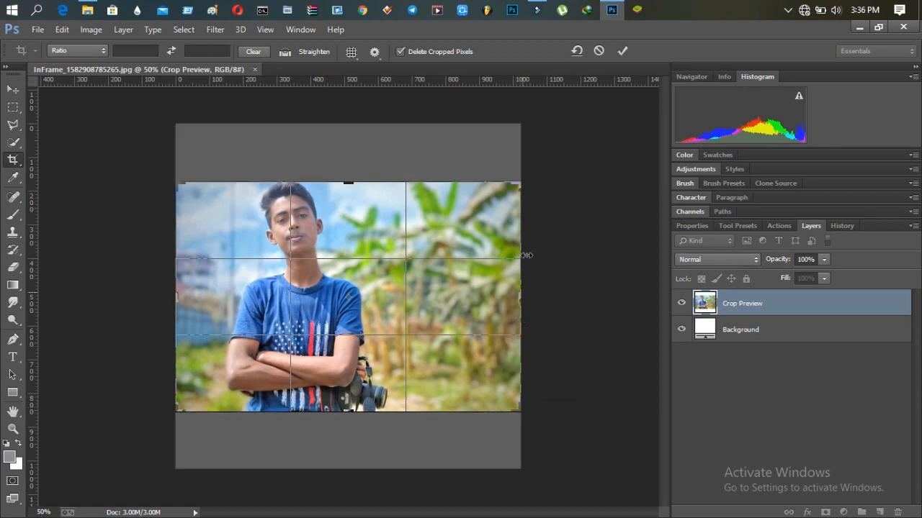
{"action": "left_click", "coordinate": [621, 51]}
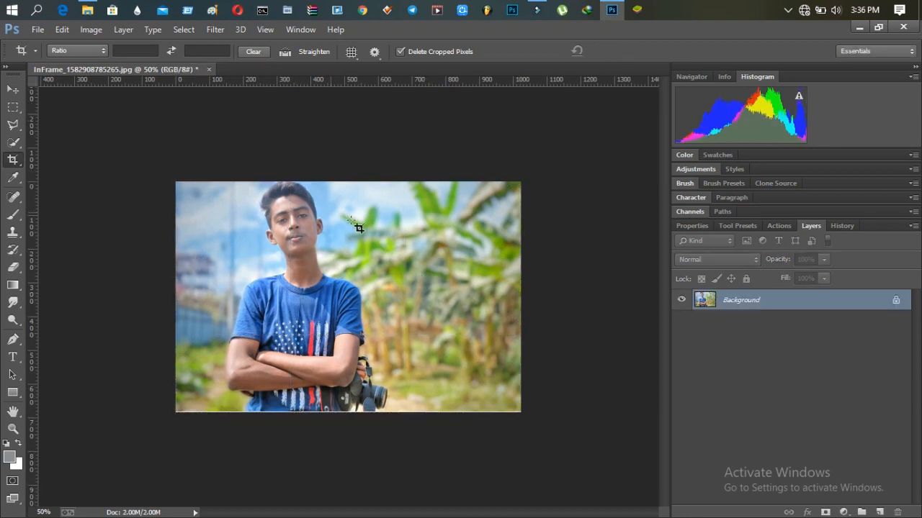
{"action": "left_click", "coordinate": [92, 29]}
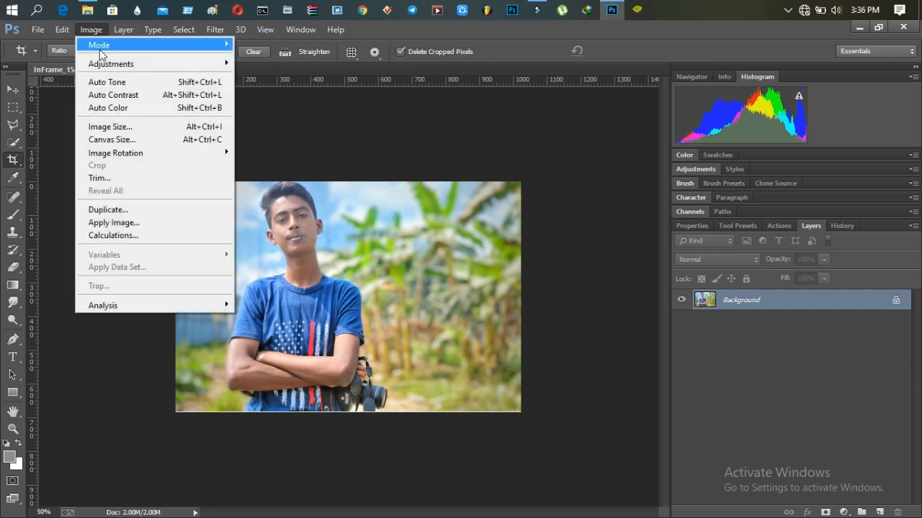
{"action": "left_click", "coordinate": [125, 84]}
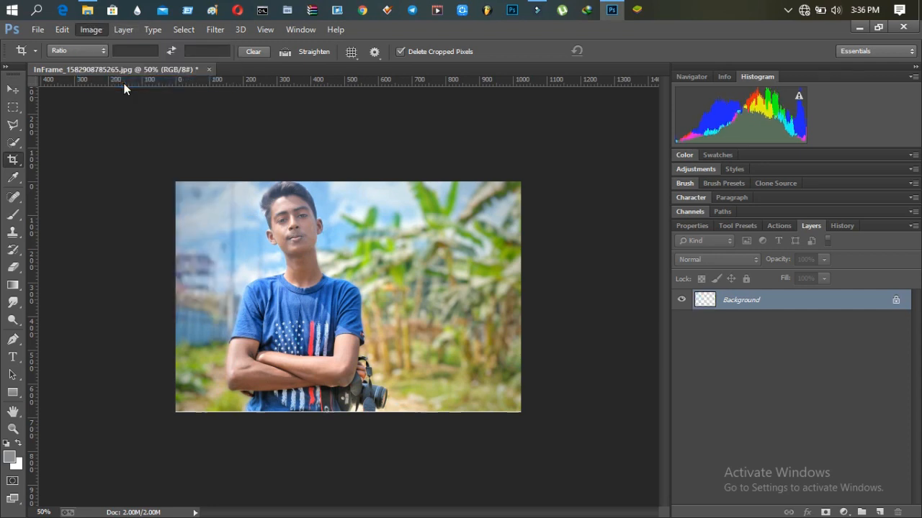
Step: Open the Camera Raw Filter on the photo and set Clarity to +29
{"action": "left_click", "coordinate": [215, 30]}
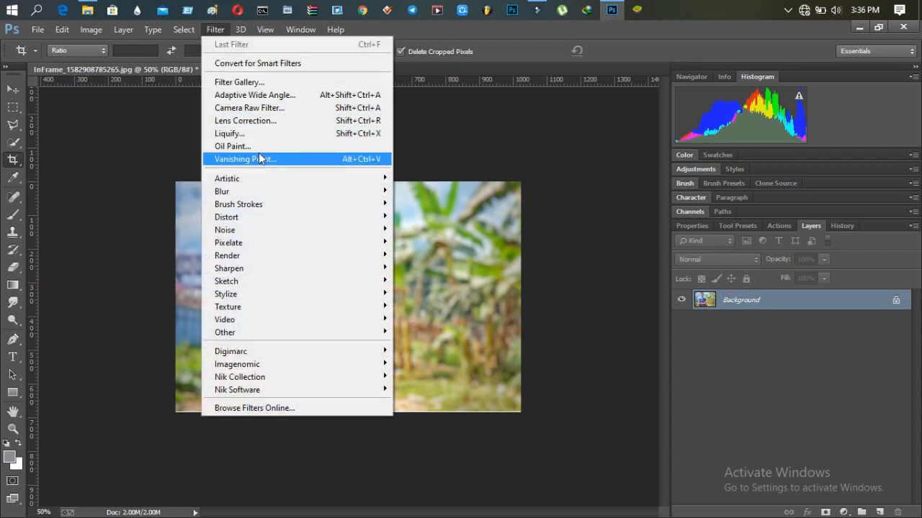
{"action": "left_click", "coordinate": [263, 108]}
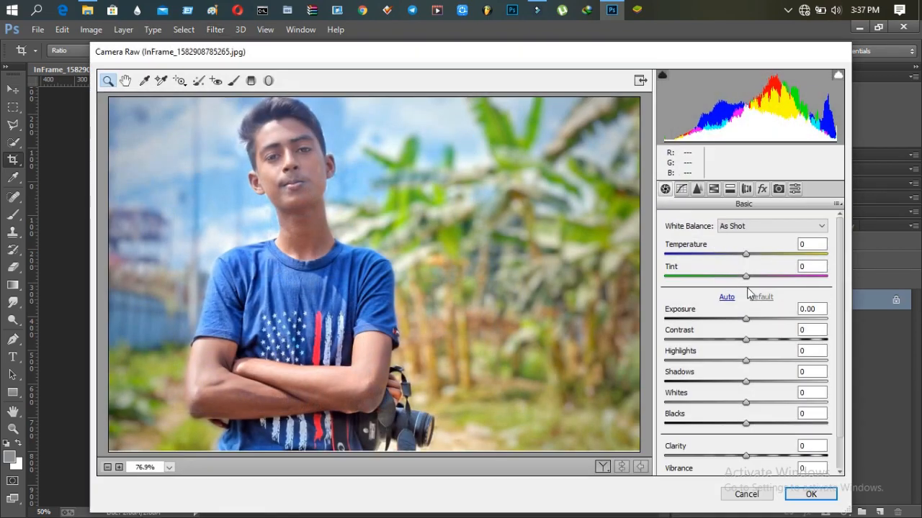
{"action": "left_click_drag", "start_coordinate": [746, 460], "coordinate": [770, 457]}
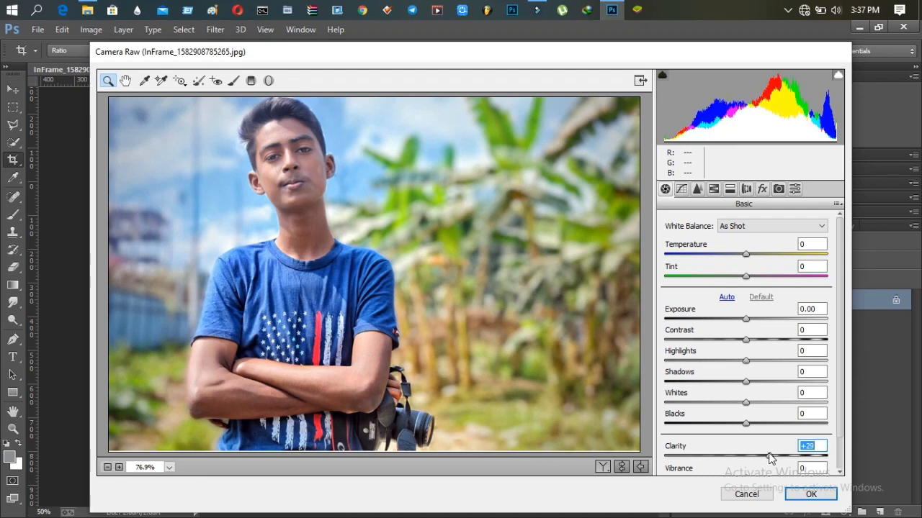
Step: Set the HSL luminance to Yellows +43, Greens +33 and Aquas +54, and the saturation to Yellows +100 and Greens +65
{"action": "left_click", "coordinate": [714, 190]}
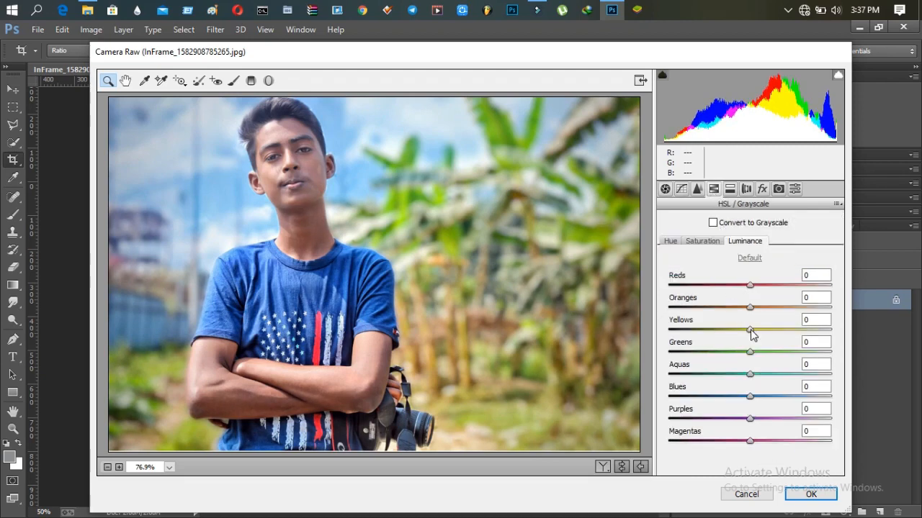
{"action": "left_click_drag", "start_coordinate": [750, 331], "coordinate": [789, 376]}
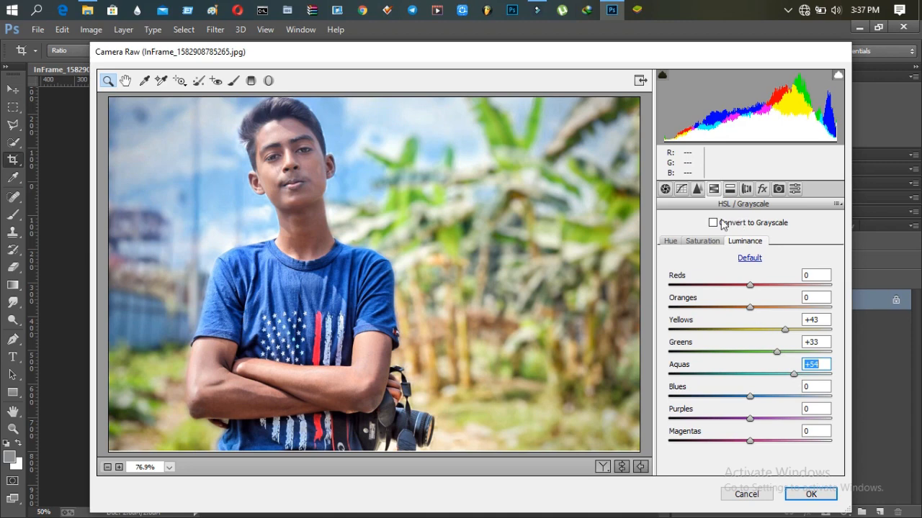
{"action": "left_click", "coordinate": [711, 243]}
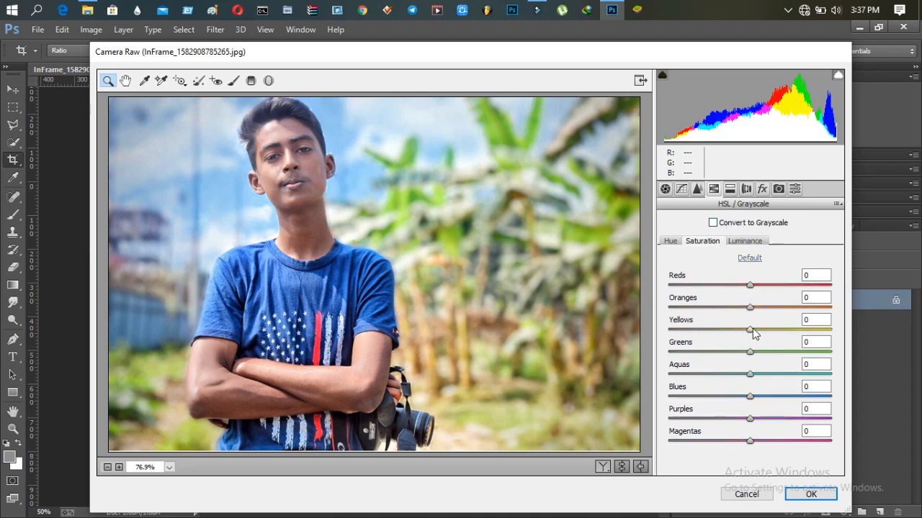
{"action": "left_click_drag", "start_coordinate": [749, 329], "coordinate": [832, 332]}
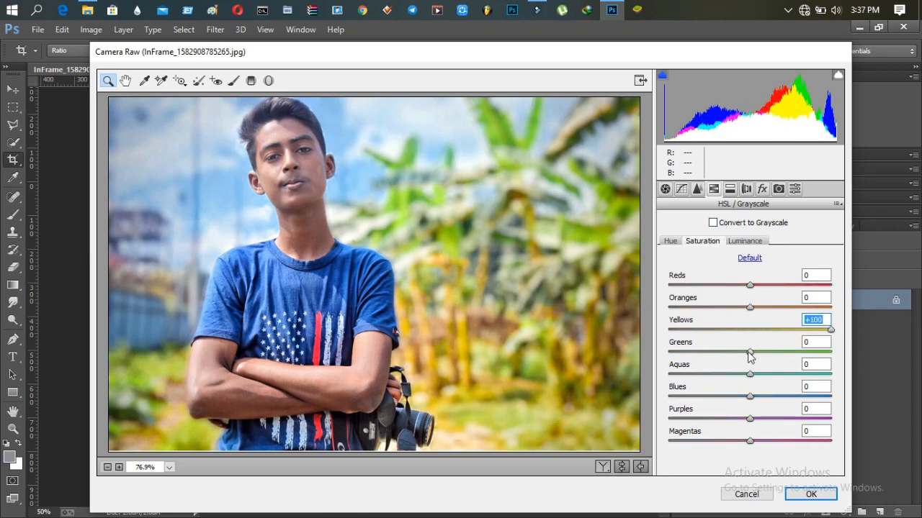
{"action": "left_click_drag", "start_coordinate": [748, 351], "coordinate": [800, 353]}
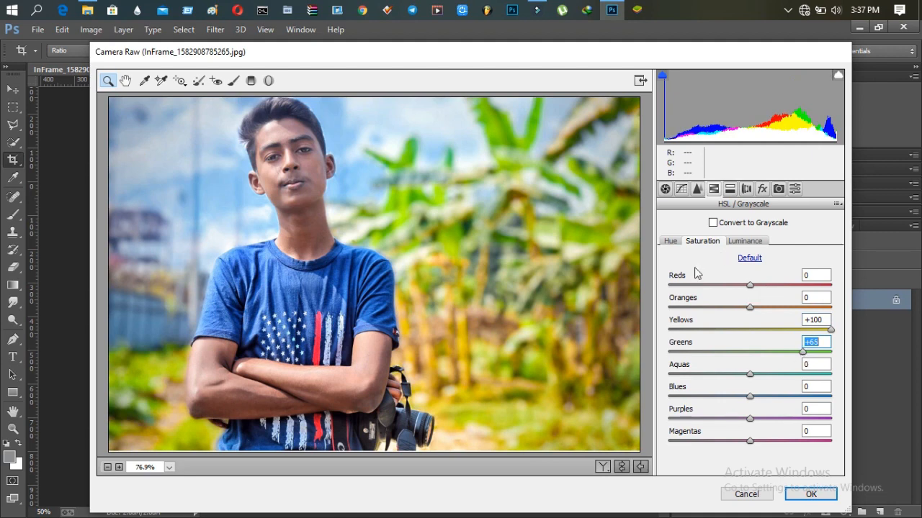
Step: Set the HSL hue to Yellows +45, Greens -38 and Blues -68, and apply the Camera Raw filter
{"action": "left_click", "coordinate": [736, 243]}
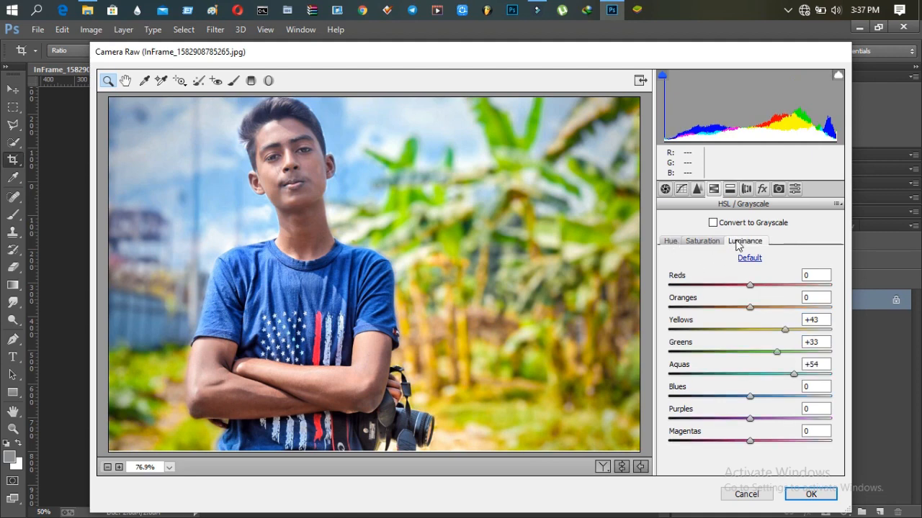
{"action": "left_click", "coordinate": [673, 241]}
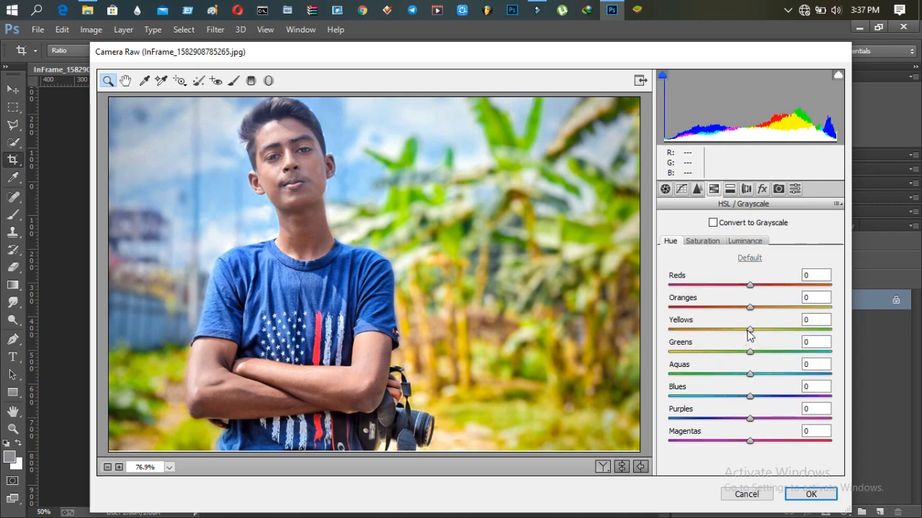
{"action": "left_click_drag", "start_coordinate": [750, 330], "coordinate": [785, 331]}
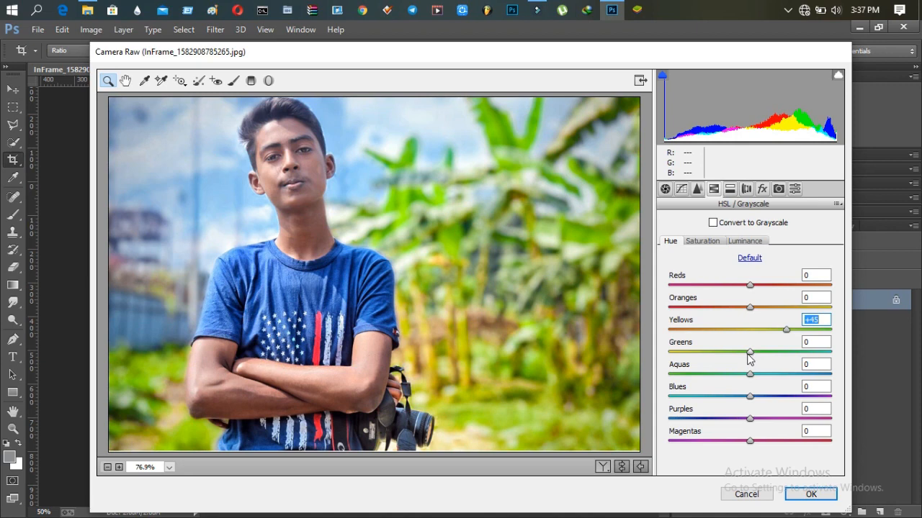
{"action": "left_click_drag", "start_coordinate": [748, 355], "coordinate": [718, 369]}
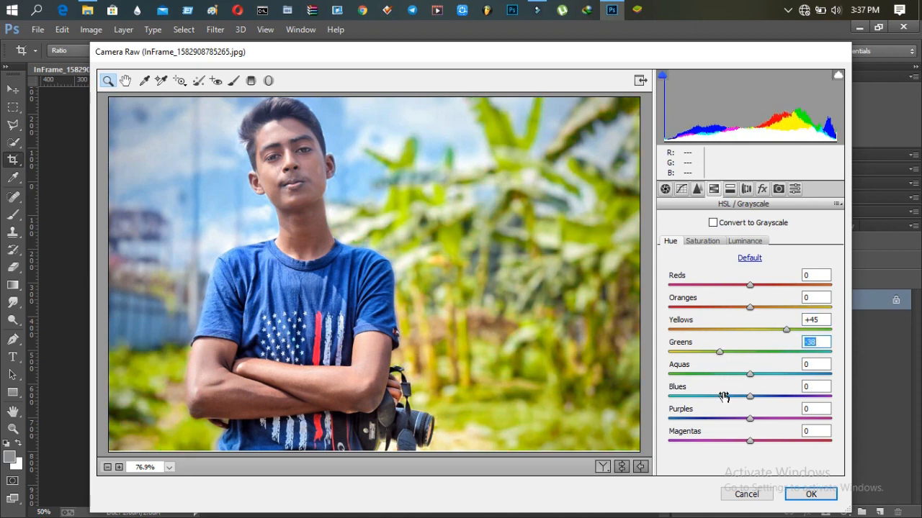
{"action": "left_click_drag", "start_coordinate": [749, 397], "coordinate": [700, 398]}
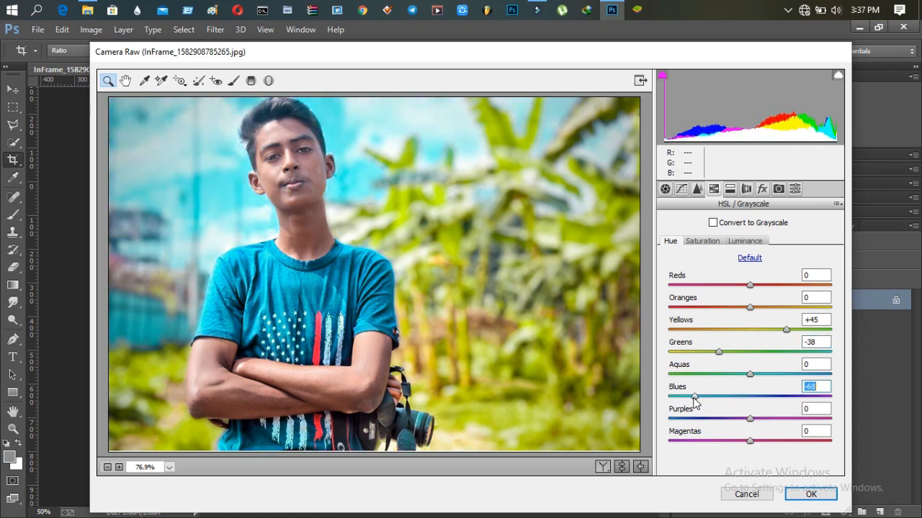
{"action": "left_click", "coordinate": [812, 495]}
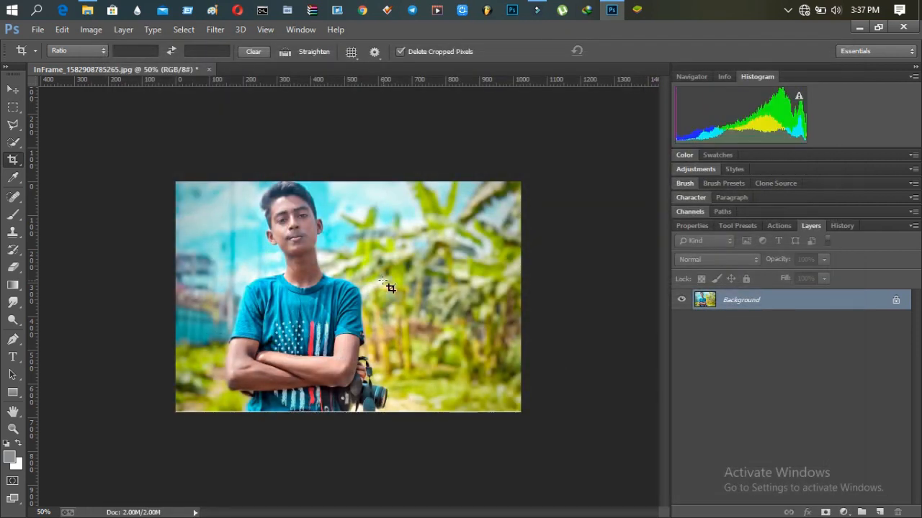
Step: Select the man's head, neck and crossed arms with the Quick Selection tool
{"action": "left_click", "coordinate": [14, 142]}
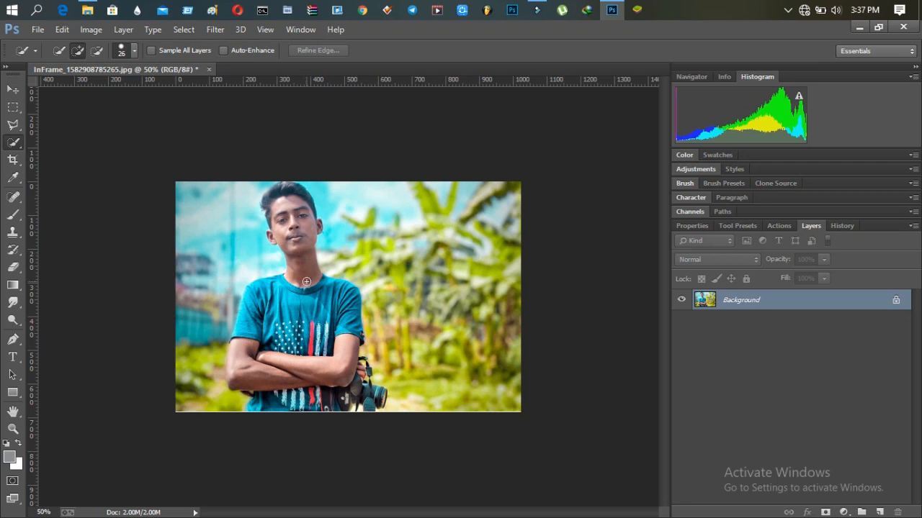
{"action": "mouse_move", "coordinate": [301, 258]}
{"action": "left_mouse_down"}
{"action": "mouse_move", "coordinate": [285, 223]}
{"action": "mouse_move", "coordinate": [303, 216]}
{"action": "mouse_move", "coordinate": [279, 207]}
{"action": "left_mouse_up"}
{"action": "mouse_move", "coordinate": [295, 360]}
{"action": "left_mouse_down"}
{"action": "mouse_move", "coordinate": [327, 367]}
{"action": "mouse_move", "coordinate": [257, 372]}
{"action": "left_mouse_up"}
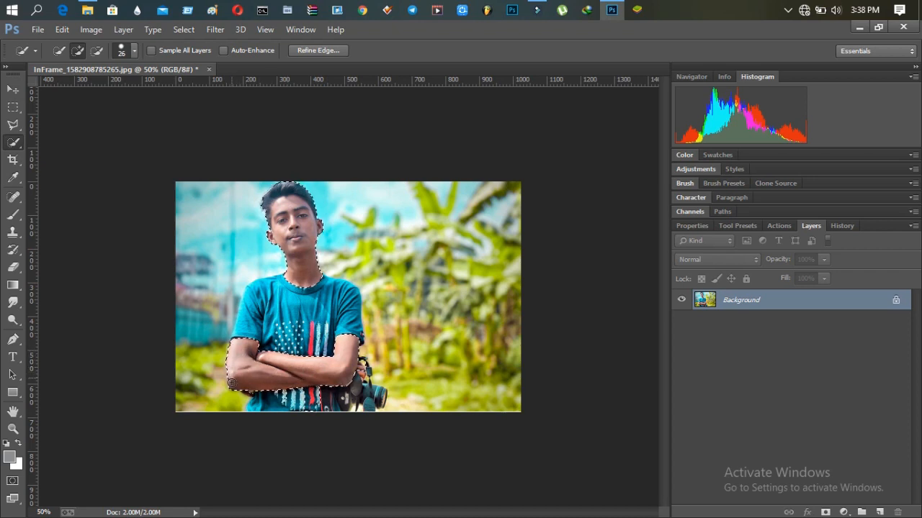
{"action": "left_click_drag", "start_coordinate": [232, 384], "coordinate": [253, 349]}
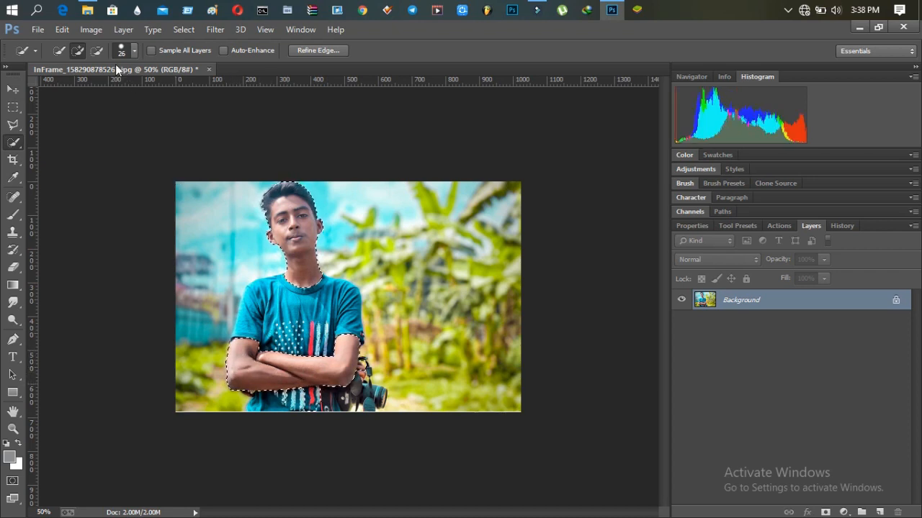
Step: Apply a Brightness/Contrast adjustment to the selected skin with Brightness set to 29
{"action": "left_click", "coordinate": [92, 30]}
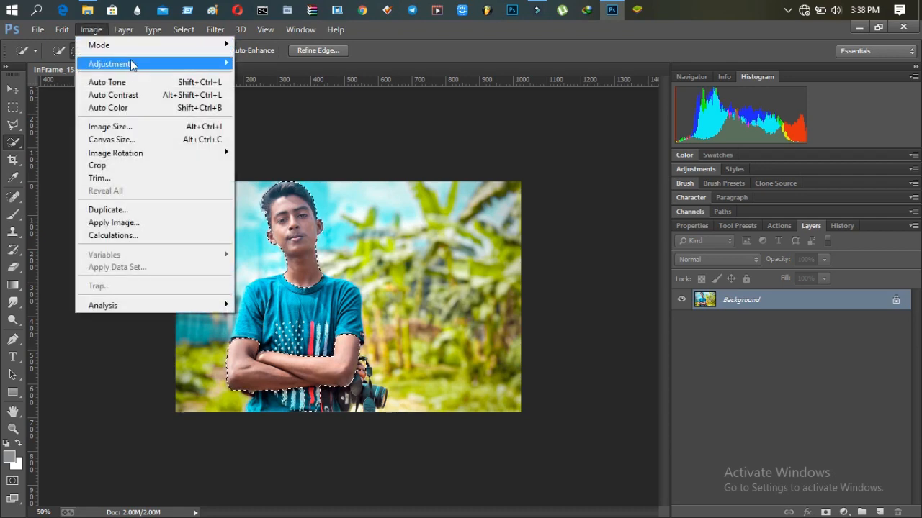
{"action": "mouse_move", "coordinate": [133, 65]}
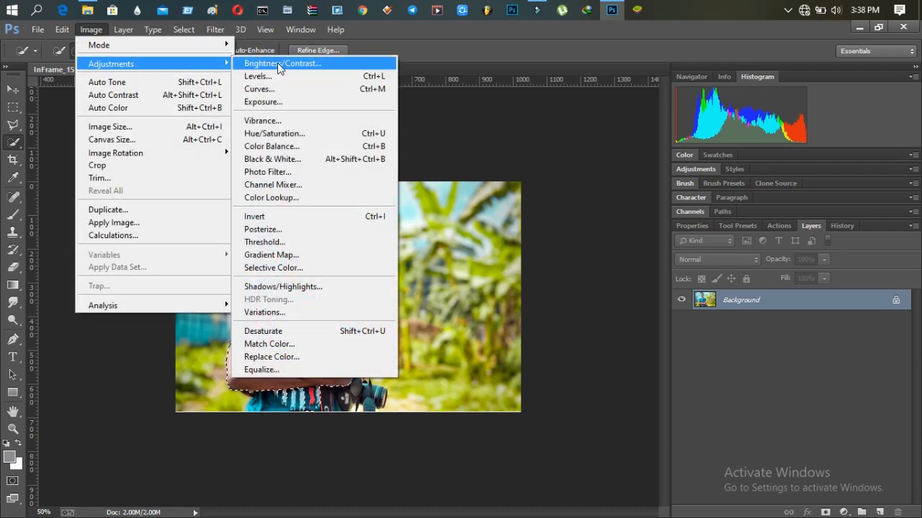
{"action": "left_click", "coordinate": [281, 64]}
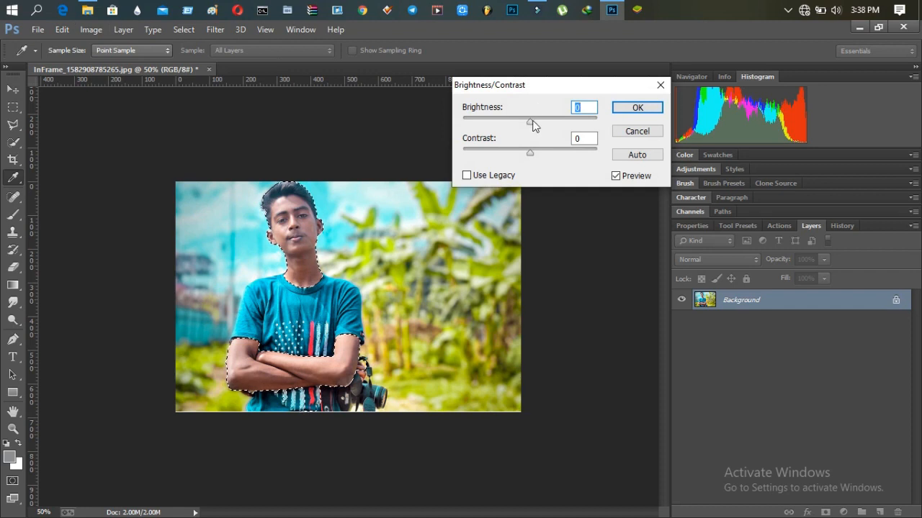
{"action": "left_click_drag", "start_coordinate": [532, 125], "coordinate": [545, 126]}
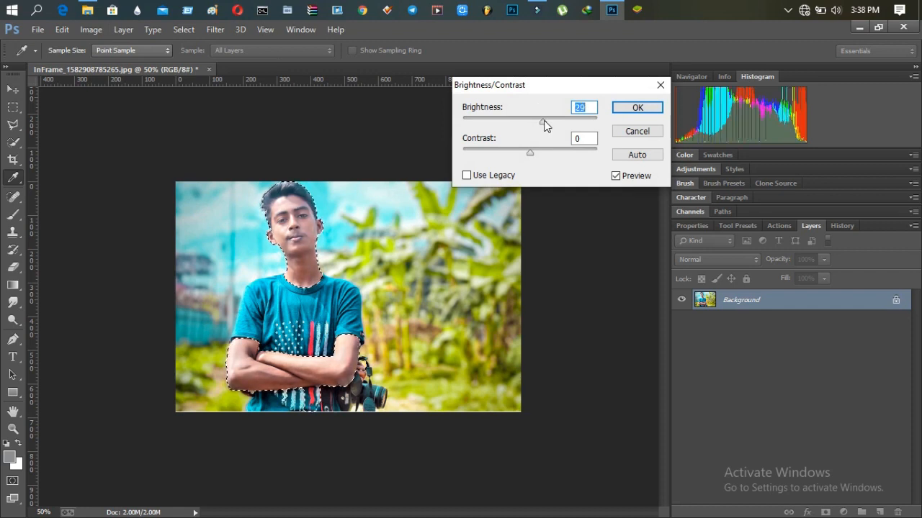
{"action": "left_click", "coordinate": [620, 109]}
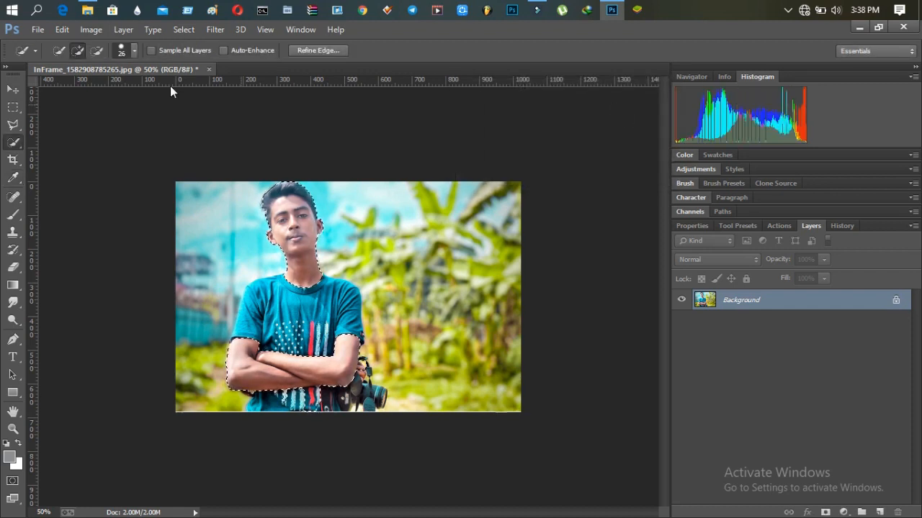
Step: Apply a Selective Color adjustment to the selected skin with Black at -33% for the Reds, and deselect
{"action": "left_click", "coordinate": [91, 29]}
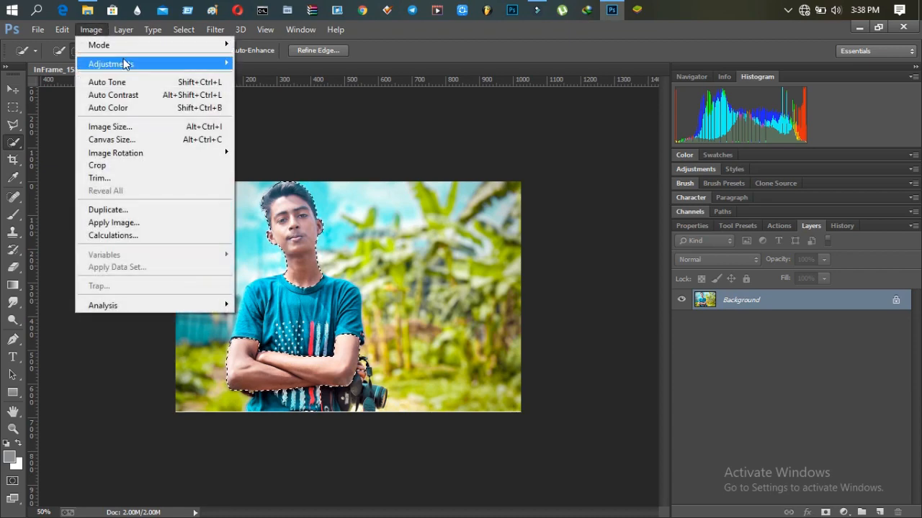
{"action": "mouse_move", "coordinate": [124, 64]}
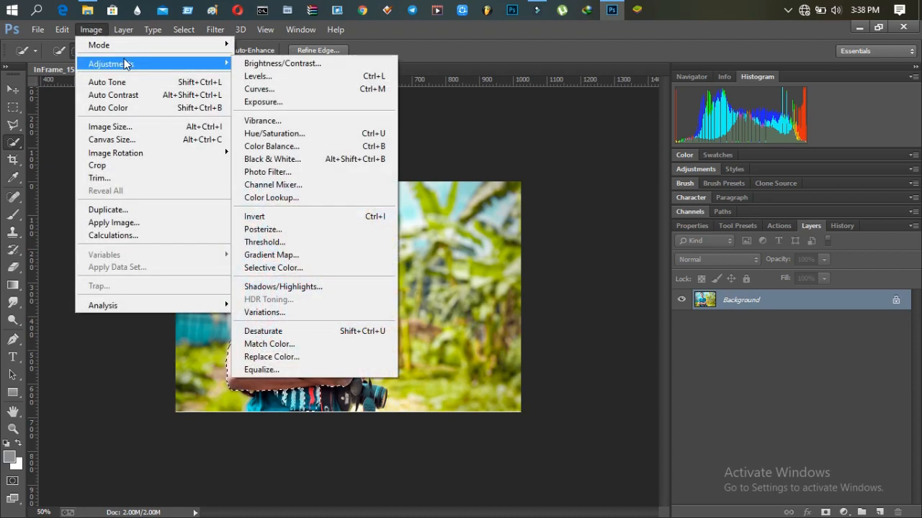
{"action": "left_click", "coordinate": [313, 269]}
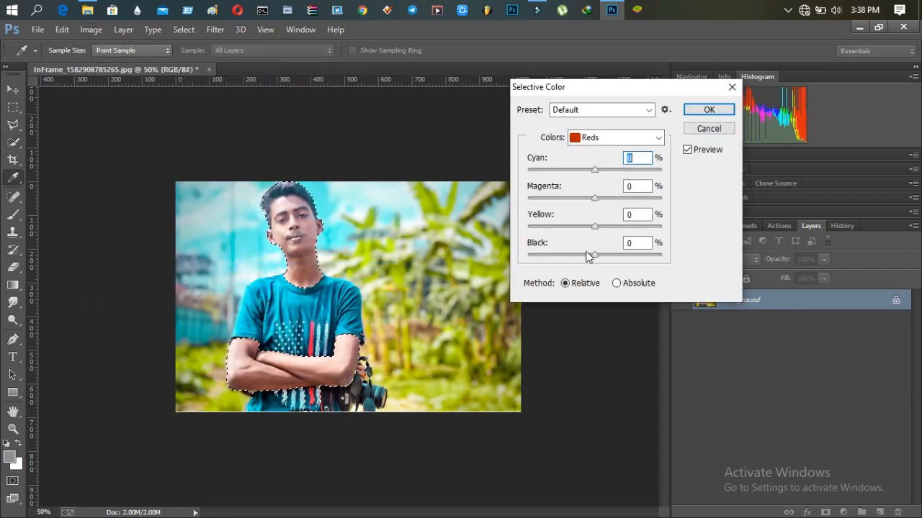
{"action": "left_click_drag", "start_coordinate": [594, 256], "coordinate": [572, 255]}
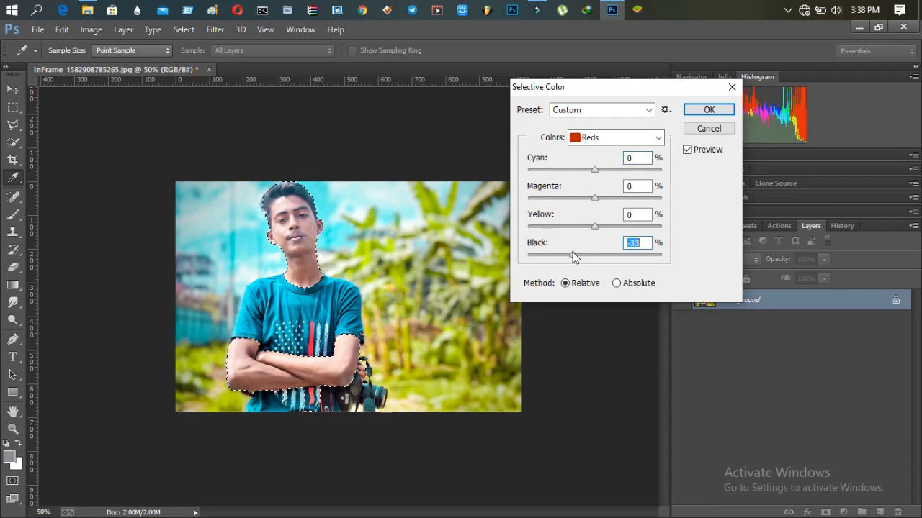
{"action": "left_click", "coordinate": [709, 111]}
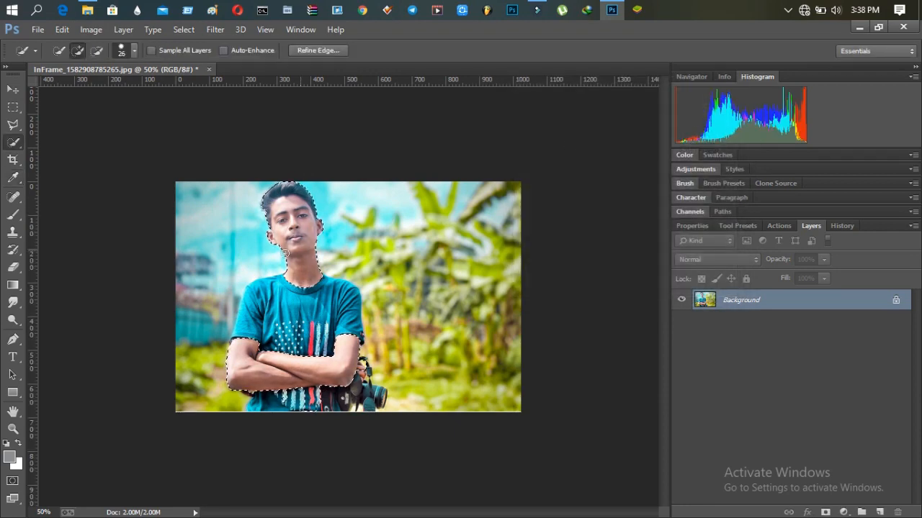
{"action": "right_click", "coordinate": [301, 250]}
{"action": "left_click", "coordinate": [310, 239]}
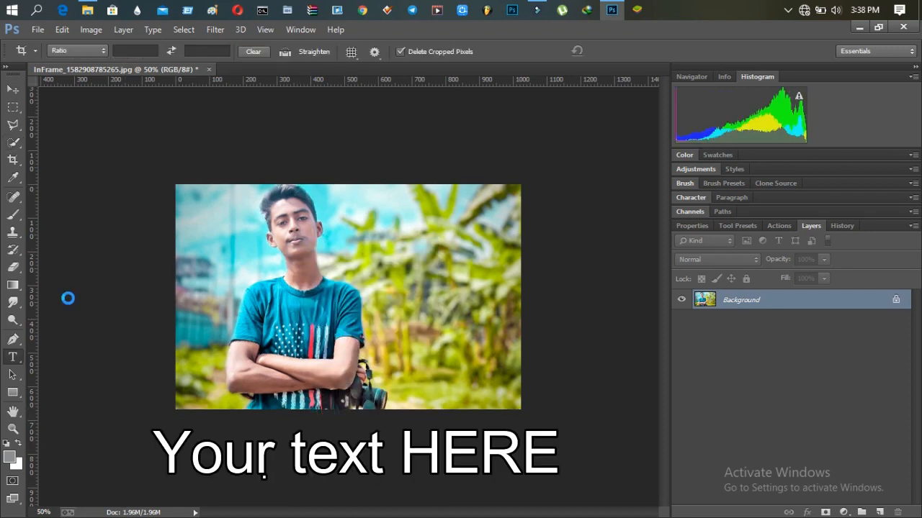
Step: Add the text lines "How", "to MAKE" and "Thumbnail" beside the man's head and shoulder in dark blue 60 pt Candara, each on its own layer
{"action": "left_click", "coordinate": [377, 232]}
{"action": "type", "text": "How"}
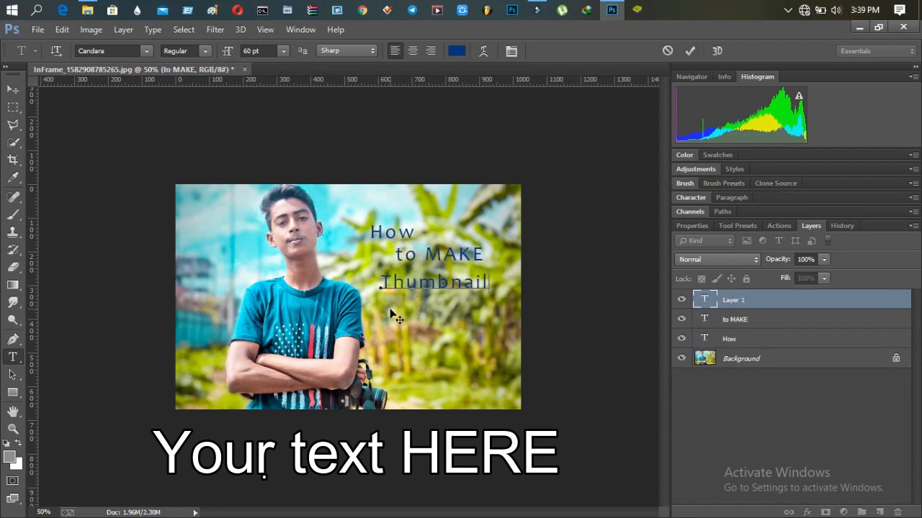
{"action": "left_click", "coordinate": [782, 302]}
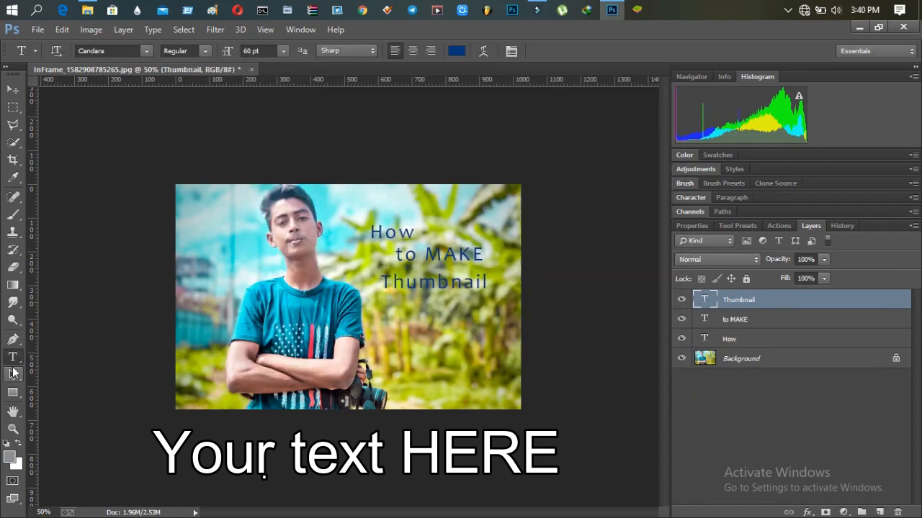
Step: Recolour the "Thumbnail" title text black and give it a bold decorative font
{"action": "left_click", "coordinate": [494, 280]}
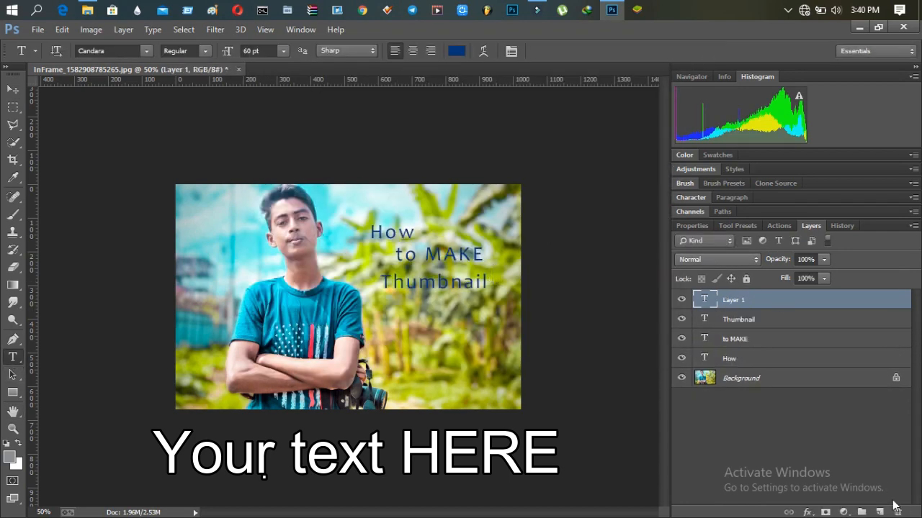
{"action": "left_click_drag", "start_coordinate": [488, 282], "coordinate": [380, 282]}
{"action": "left_click", "coordinate": [456, 50]}
{"action": "left_click", "coordinate": [389, 290]}
{"action": "left_click", "coordinate": [745, 100]}
{"action": "left_click", "coordinate": [146, 51]}
{"action": "left_click", "coordinate": [173, 288]}
{"action": "left_click", "coordinate": [688, 52]}
Step: Recolour the "How" text line red
{"action": "double_click", "coordinate": [704, 338]}
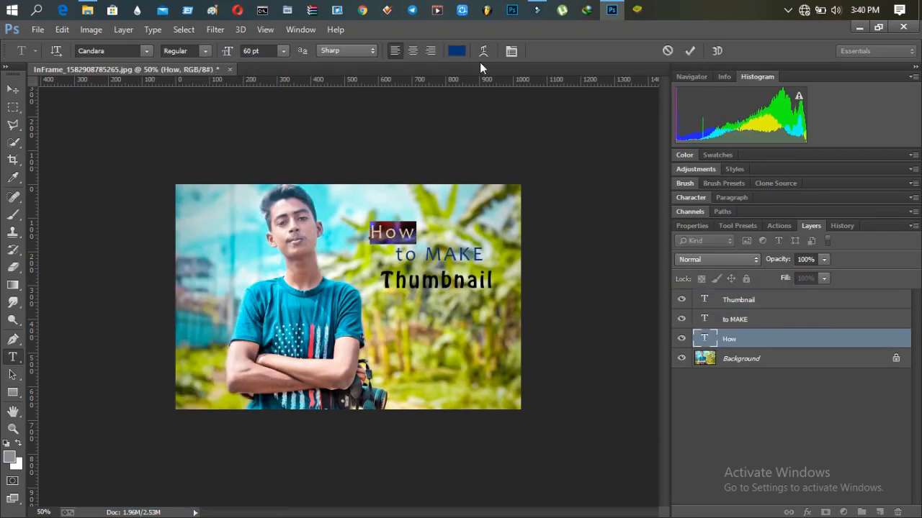
{"action": "left_click", "coordinate": [456, 51]}
{"action": "left_click", "coordinate": [587, 126]}
{"action": "left_click", "coordinate": [738, 108]}
Step: In the "to MAKE" line, recolour "to" magenta and "MAKE" white
{"action": "double_click", "coordinate": [712, 319]}
{"action": "left_click", "coordinate": [456, 50]}
{"action": "left_click", "coordinate": [431, 119]}
{"action": "left_click", "coordinate": [583, 121]}
{"action": "left_click", "coordinate": [737, 108]}
Step: Open download.jpg and make a rectangular selection around the Ps logo
{"action": "left_click", "coordinate": [38, 29]}
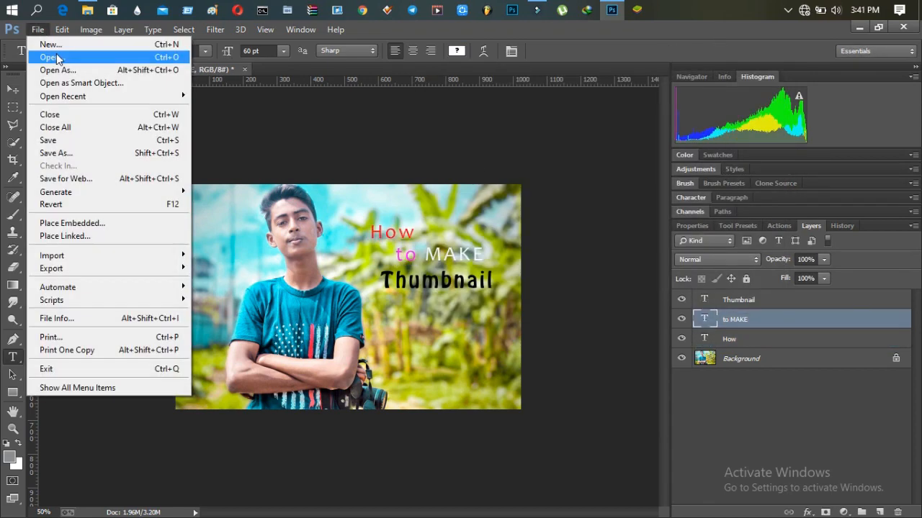
{"action": "left_click", "coordinate": [58, 57]}
{"action": "double_click", "coordinate": [181, 271]}
{"action": "left_click_drag", "start_coordinate": [132, 128], "coordinate": [176, 172]}
Step: Copy the selected Ps logo into the thumbnail, scale it to about 211% by 194% below the word "Thumbnail", and close download.jpg
{"action": "left_click", "coordinate": [13, 89]}
{"action": "left_click_drag", "start_coordinate": [154, 149], "coordinate": [446, 315]}
{"action": "left_click_drag", "start_coordinate": [458, 327], "coordinate": [483, 339]}
{"action": "left_click_drag", "start_coordinate": [461, 317], "coordinate": [412, 317]}
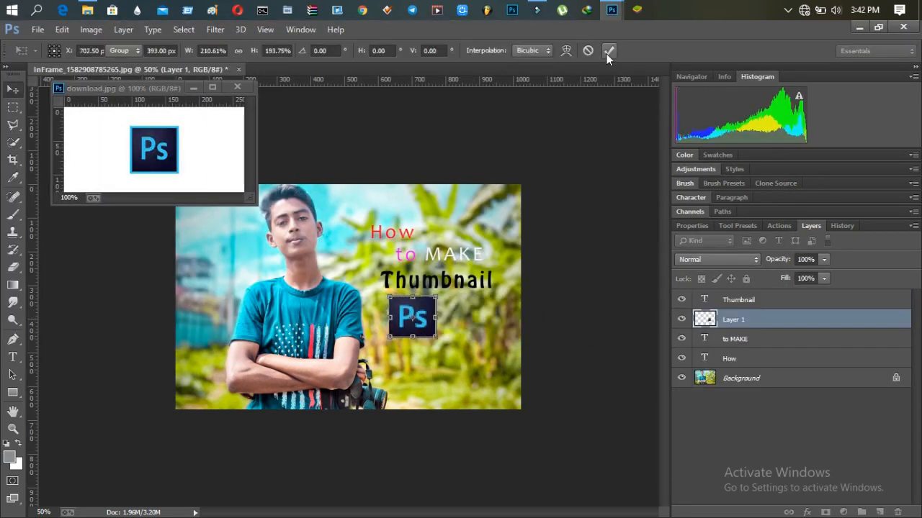
{"action": "left_click", "coordinate": [609, 51]}
{"action": "left_click", "coordinate": [237, 86]}
Step: Add the text "Tutorial" beside the Ps logo in red 60 pt Constantia
{"action": "left_click", "coordinate": [13, 357]}
{"action": "left_click", "coordinate": [441, 334]}
{"action": "left_click", "coordinate": [457, 51]}
{"action": "left_click", "coordinate": [708, 107]}
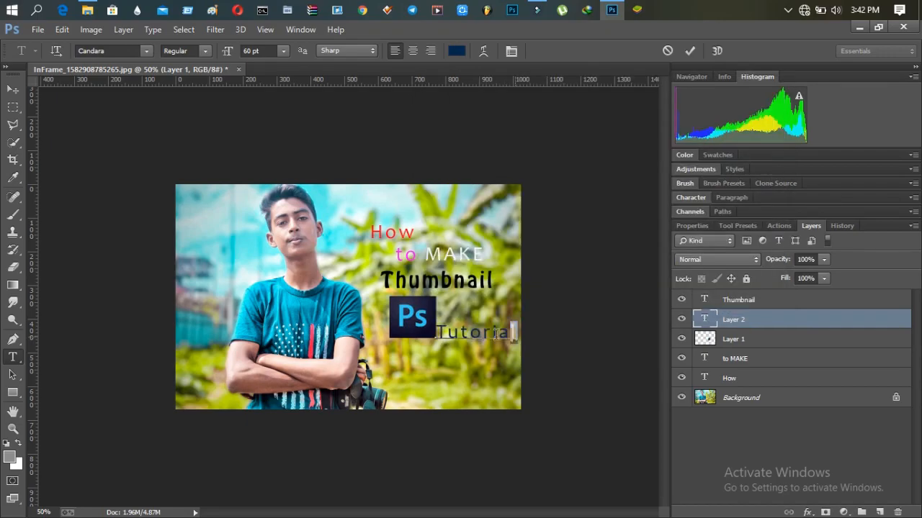
{"action": "left_click", "coordinate": [457, 50]}
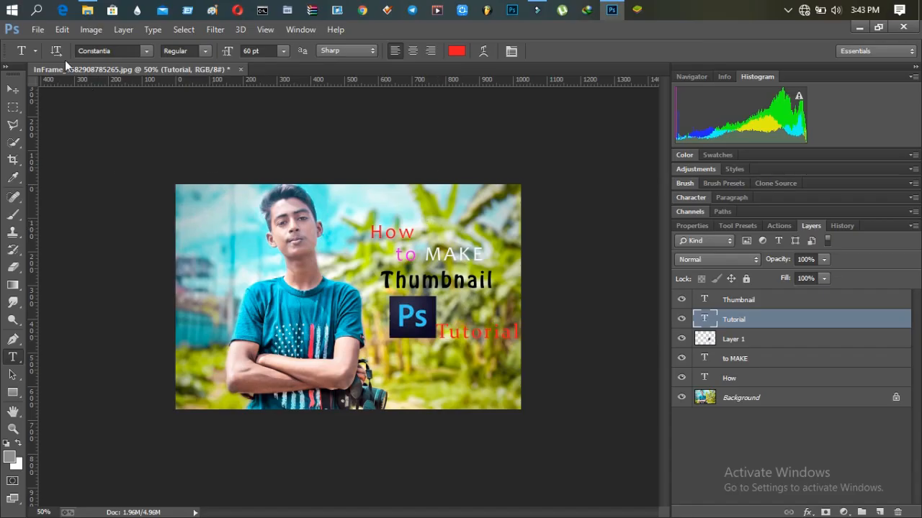
Step: Open fBuUQy9Q.png from the pngs folder inside Downloads, ignoring its embedded colour profile
{"action": "left_click", "coordinate": [39, 29]}
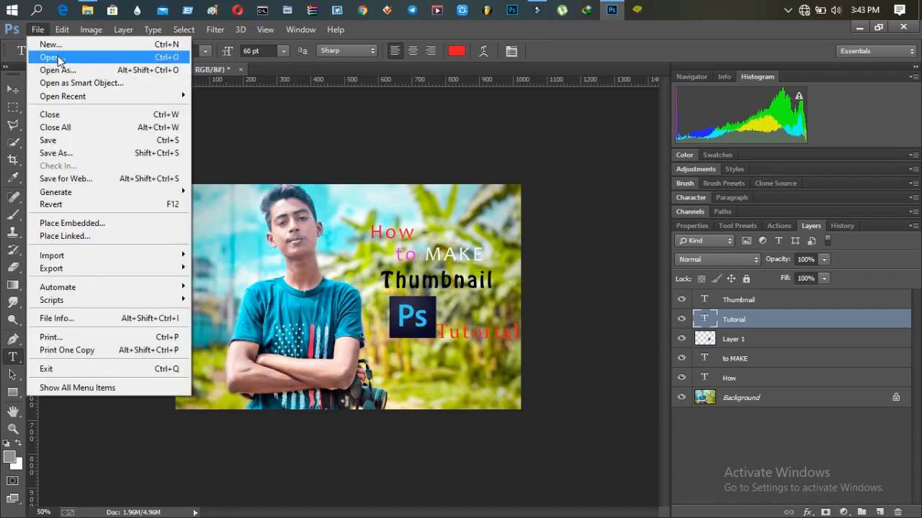
{"action": "left_click", "coordinate": [58, 57]}
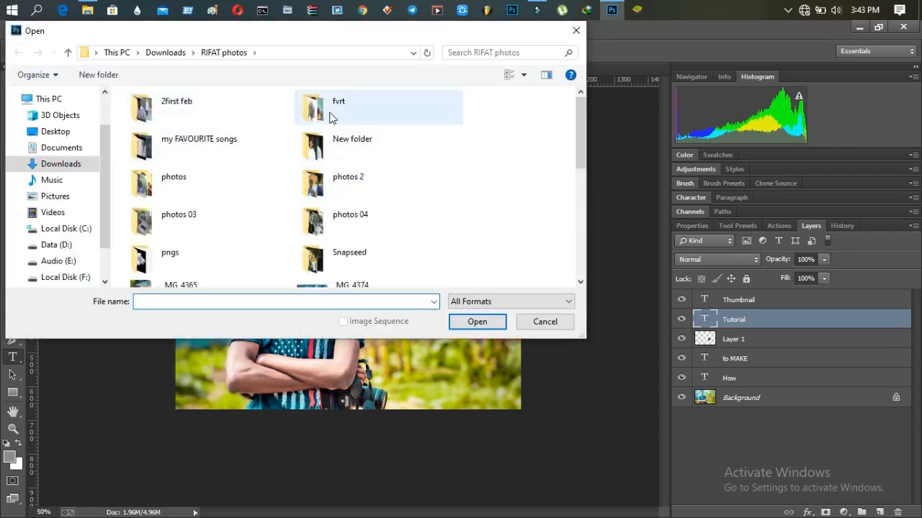
{"action": "left_click", "coordinate": [248, 259]}
{"action": "double_click", "coordinate": [247, 258]}
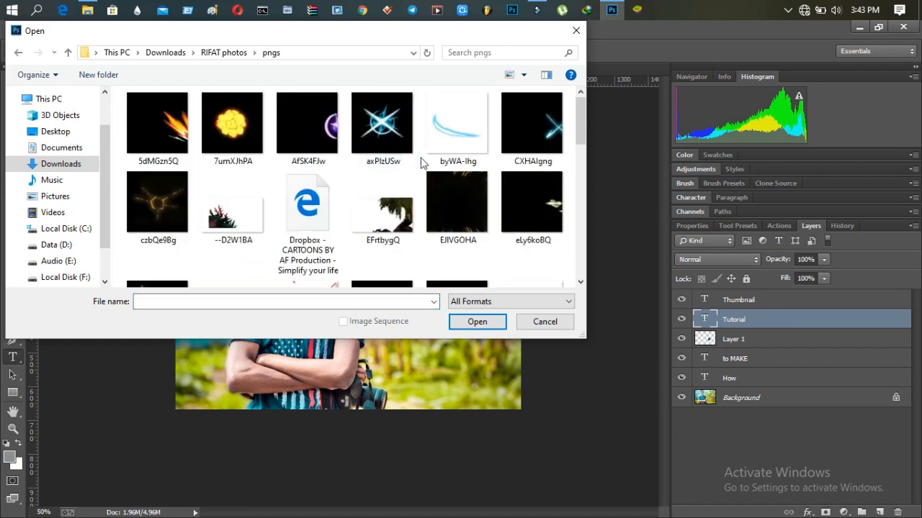
{"action": "left_click_drag", "start_coordinate": [581, 133], "coordinate": [584, 170]}
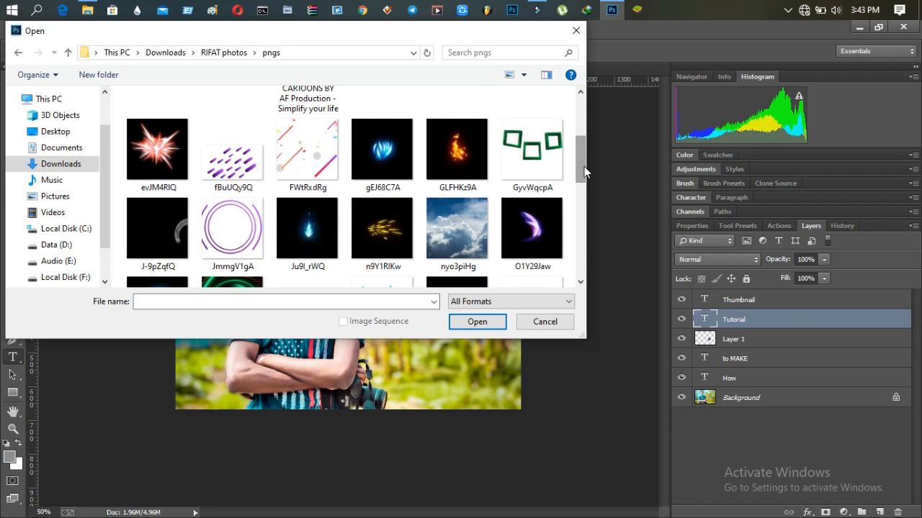
{"action": "left_click", "coordinate": [230, 185]}
{"action": "left_click", "coordinate": [496, 324]}
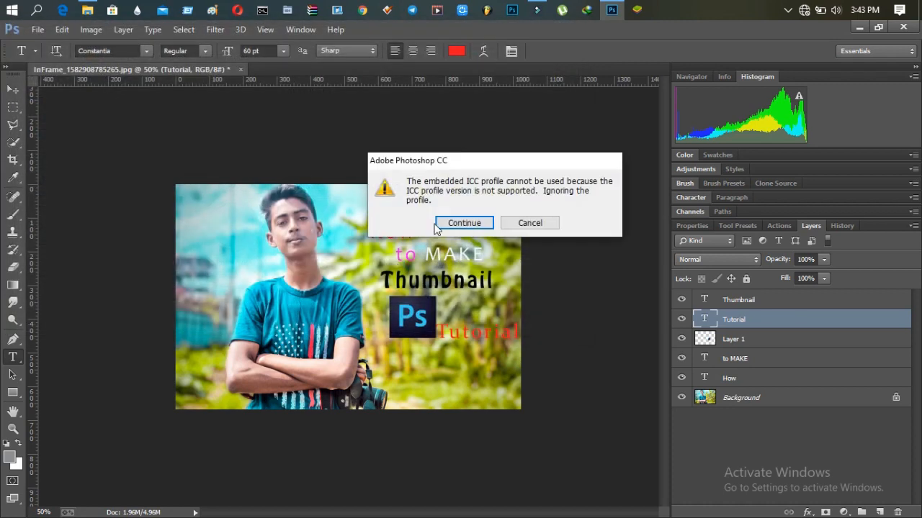
{"action": "left_click", "coordinate": [443, 226]}
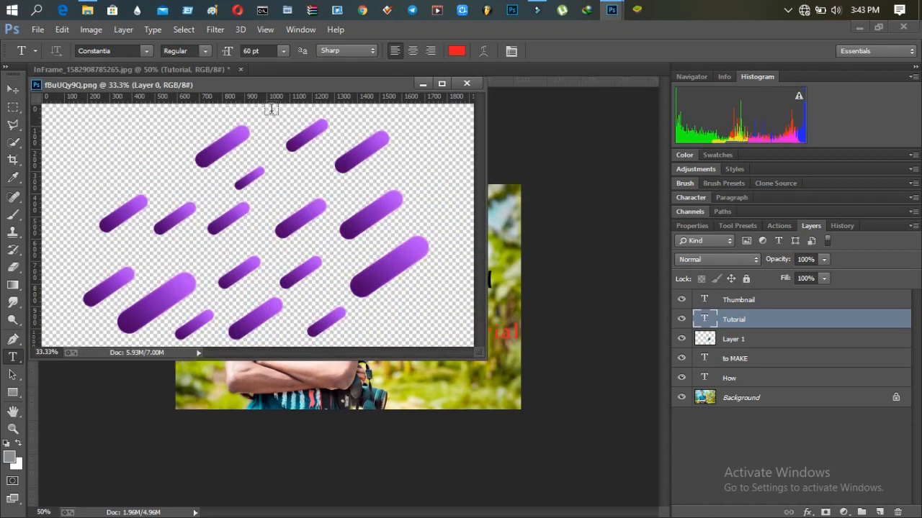
Step: Copy the purple stripes into the thumbnail as a new layer and close fBuUQy9Q.png
{"action": "left_click_drag", "start_coordinate": [298, 84], "coordinate": [732, 72]}
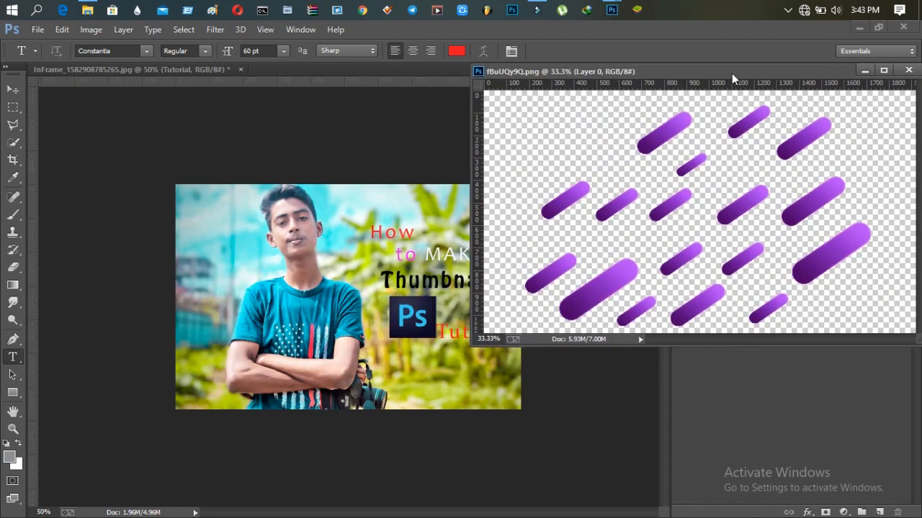
{"action": "left_click", "coordinate": [15, 90]}
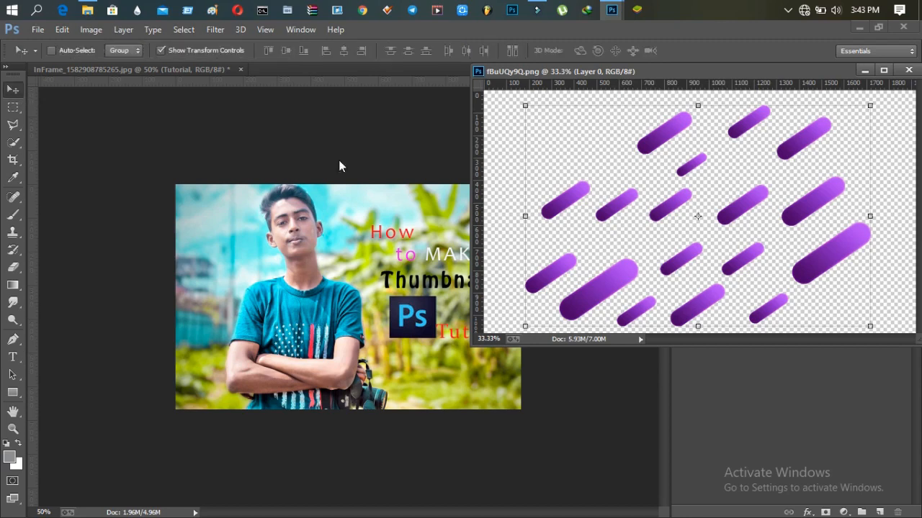
{"action": "left_click_drag", "start_coordinate": [697, 243], "coordinate": [283, 300]}
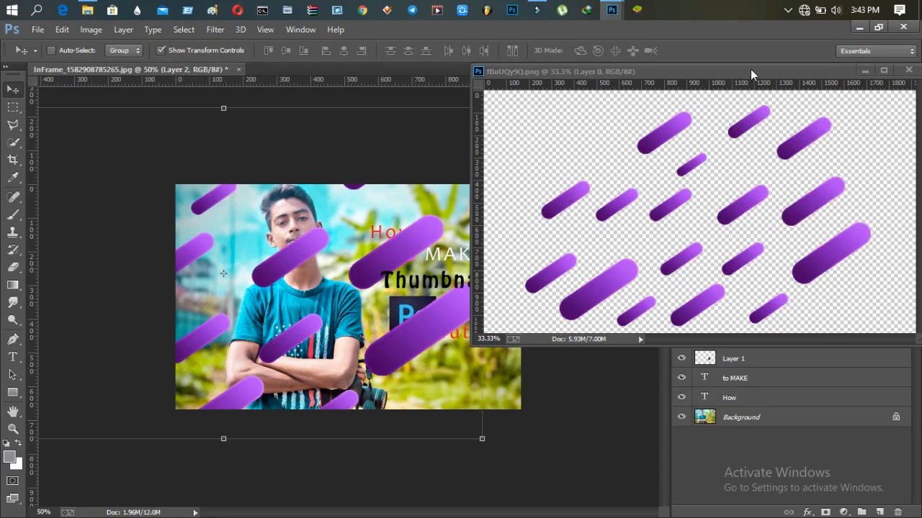
{"action": "left_click_drag", "start_coordinate": [750, 69], "coordinate": [574, 123]}
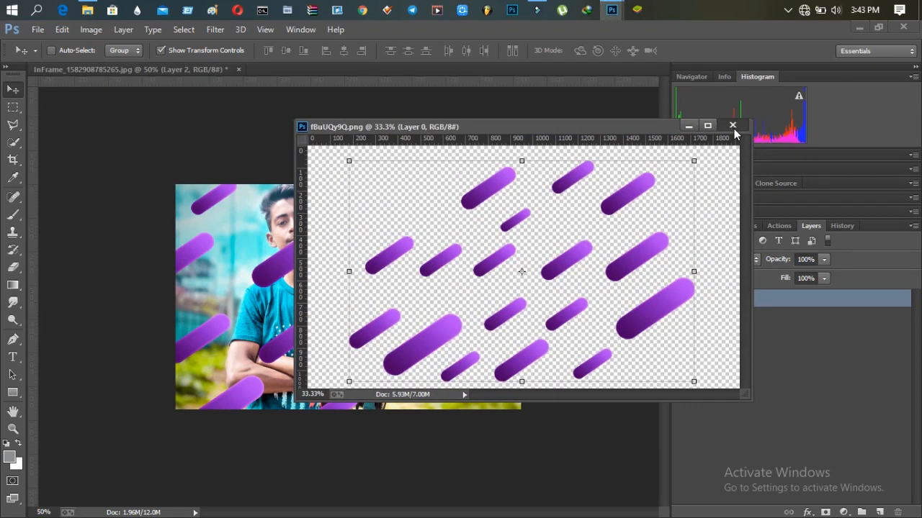
{"action": "left_click", "coordinate": [732, 126]}
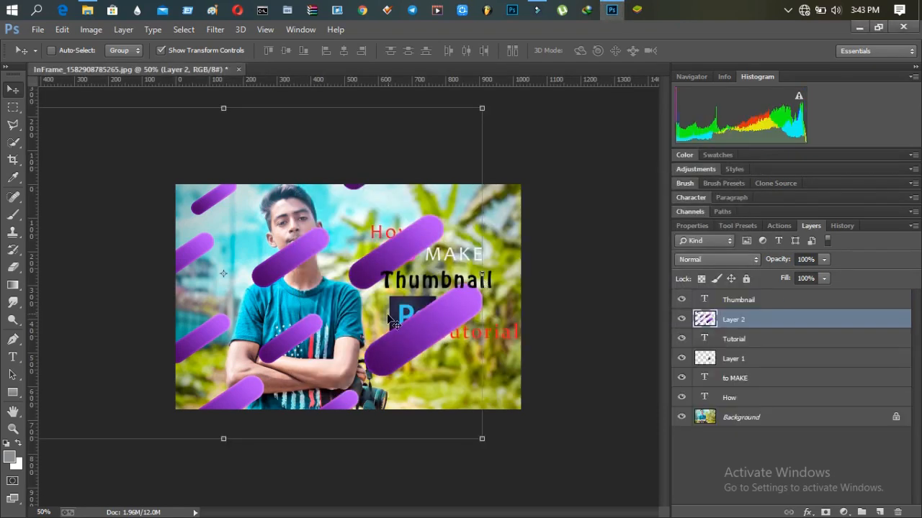
Step: Scale down and reposition the purple stripes layer so the stripes spread across the whole thumbnail
{"action": "left_click_drag", "start_coordinate": [382, 327], "coordinate": [420, 319]}
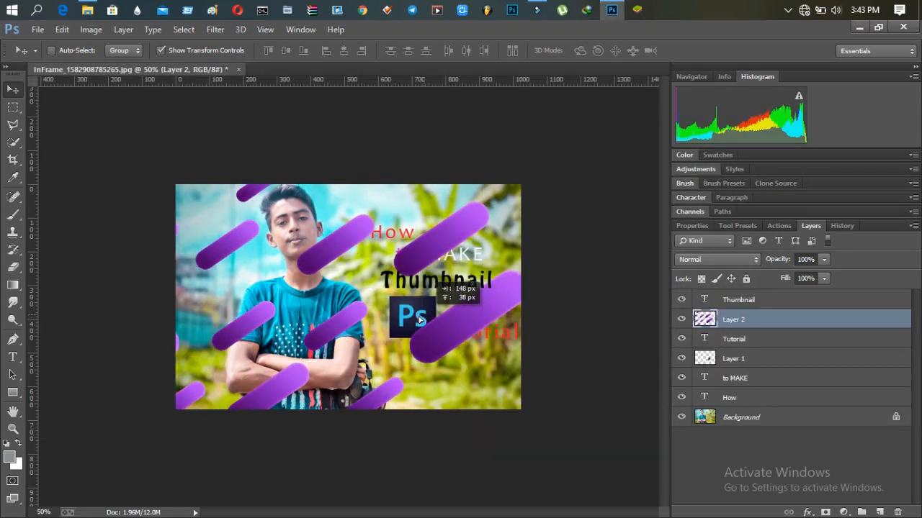
{"action": "left_click_drag", "start_coordinate": [519, 94], "coordinate": [549, 157]}
{"action": "left_click_drag", "start_coordinate": [439, 301], "coordinate": [463, 287]}
{"action": "left_click", "coordinate": [608, 50]}
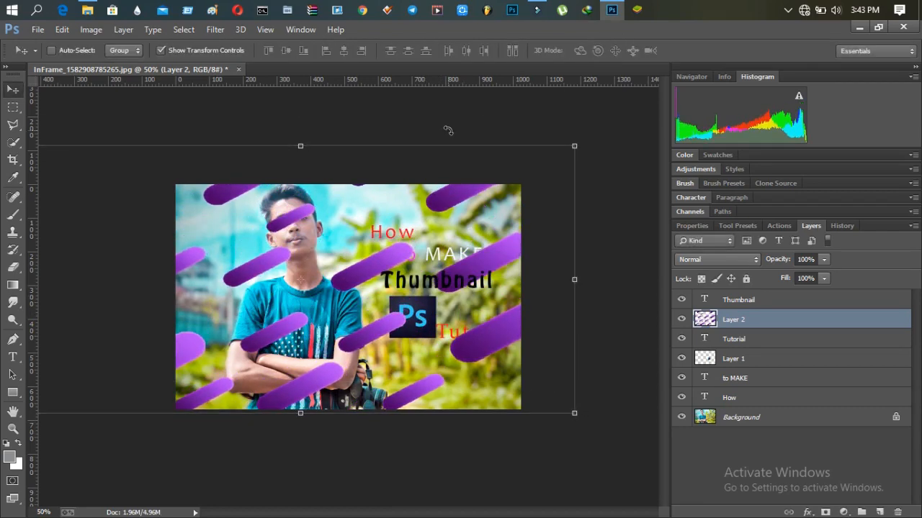
Step: Erase the purple stripe parts covering the man's face, shirt and arms, the Ps logo and the word "to"
{"action": "left_click", "coordinate": [13, 267]}
{"action": "left_click_drag", "start_coordinate": [270, 227], "coordinate": [304, 215]}
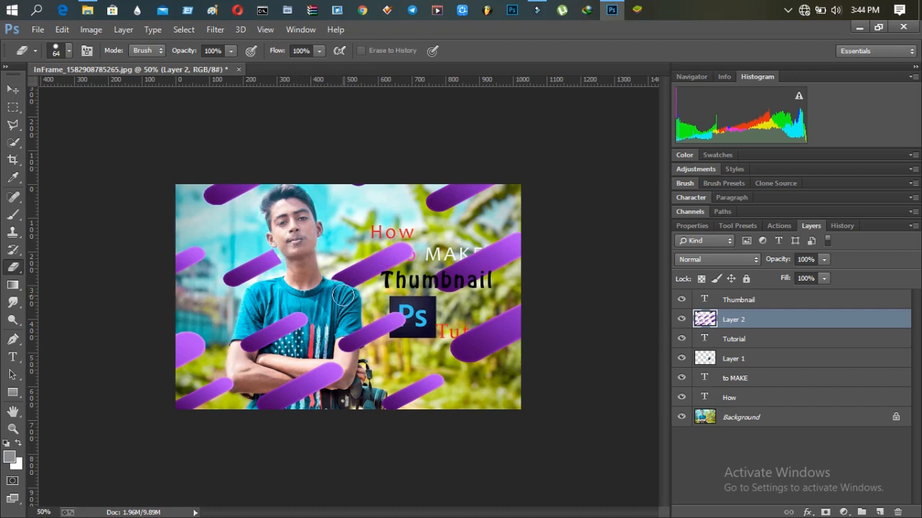
{"action": "mouse_move", "coordinate": [353, 329]}
{"action": "left_mouse_down"}
{"action": "mouse_move", "coordinate": [291, 334]}
{"action": "mouse_move", "coordinate": [256, 342]}
{"action": "mouse_move", "coordinate": [252, 349]}
{"action": "mouse_move", "coordinate": [325, 372]}
{"action": "mouse_move", "coordinate": [302, 372]}
{"action": "mouse_move", "coordinate": [268, 401]}
{"action": "left_mouse_up"}
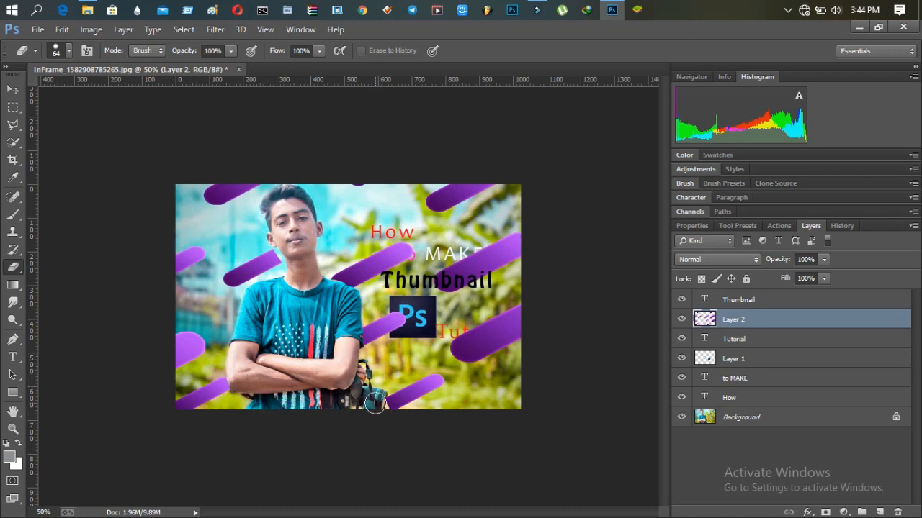
{"action": "left_click_drag", "start_coordinate": [418, 257], "coordinate": [400, 247]}
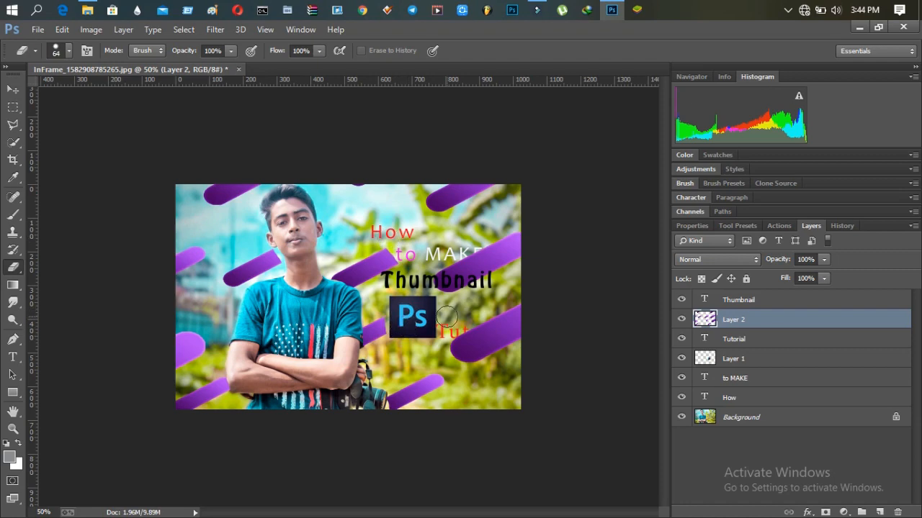
Step: Open the palm leaves image P3WZassw.png
{"action": "left_click", "coordinate": [37, 29]}
{"action": "left_click", "coordinate": [58, 62]}
{"action": "left_click", "coordinate": [309, 140]}
{"action": "left_click", "coordinate": [475, 321]}
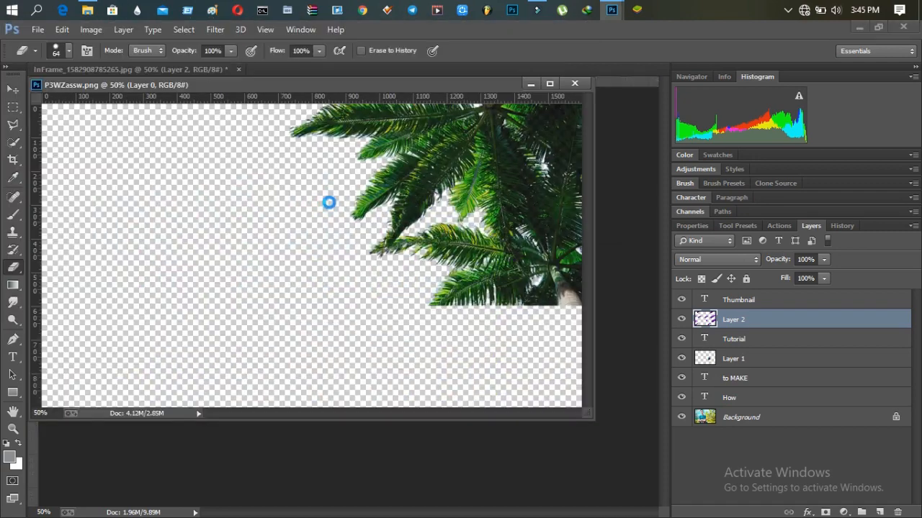
Step: Copy the palm leaves into the thumbnail and shrink them to fit the photo's upper-right corner
{"action": "left_click_drag", "start_coordinate": [426, 81], "coordinate": [413, 228]}
{"action": "left_click", "coordinate": [13, 90]}
{"action": "left_click_drag", "start_coordinate": [418, 303], "coordinate": [443, 245]}
{"action": "left_click_drag", "start_coordinate": [446, 247], "coordinate": [402, 308]}
{"action": "left_click_drag", "start_coordinate": [470, 386], "coordinate": [330, 272]}
{"action": "left_click_drag", "start_coordinate": [293, 229], "coordinate": [478, 229]}
{"action": "left_click", "coordinate": [609, 50]}
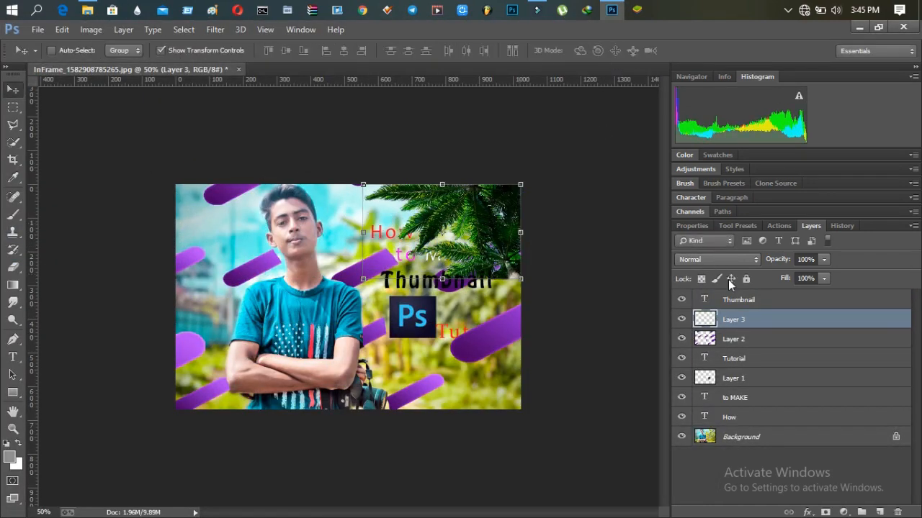
Step: Move the purple stripes layer above the palm leaves layer and erase the stripe behind the end of the word "Thumbnail"
{"action": "left_click_drag", "start_coordinate": [747, 340], "coordinate": [747, 318]}
{"action": "key", "text": "e"}
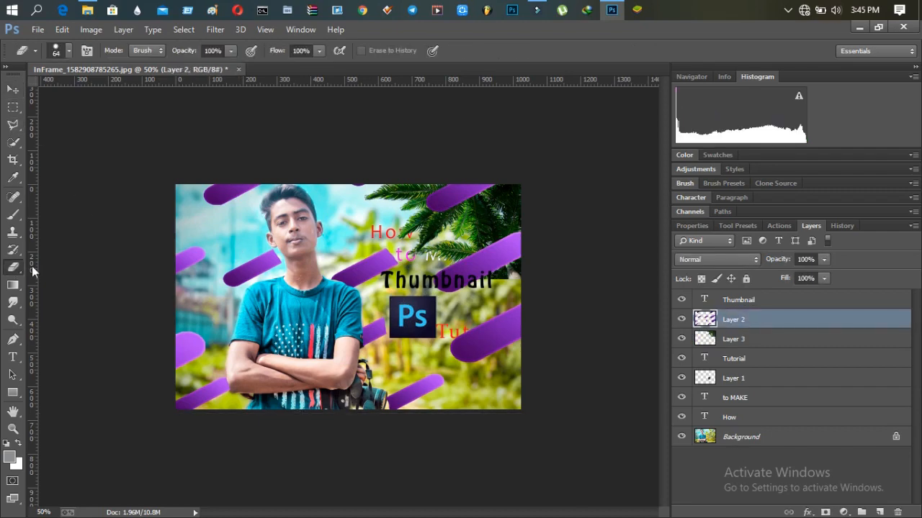
{"action": "left_click_drag", "start_coordinate": [476, 285], "coordinate": [512, 245]}
Step: Open the red glow image IMG_20190924_010143.png from the Downloads folder
{"action": "key", "text": "ctrl+o"}
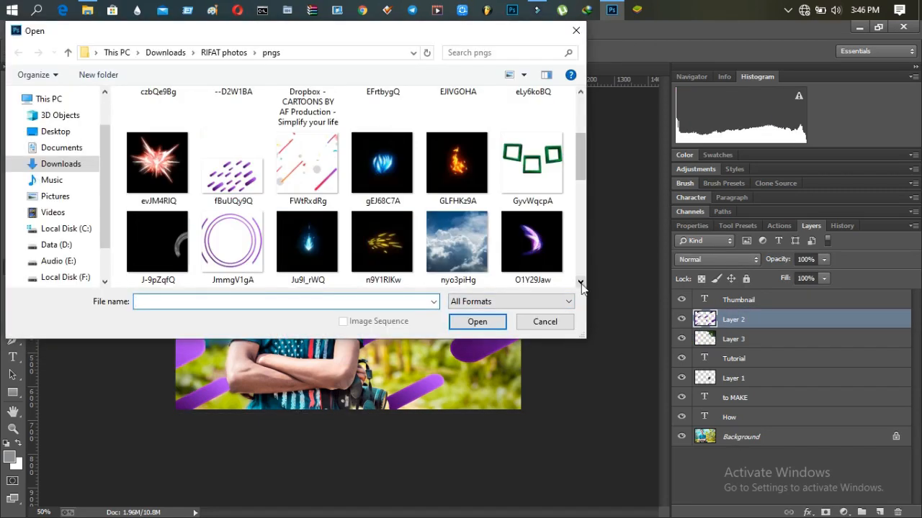
{"action": "left_click", "coordinate": [60, 163]}
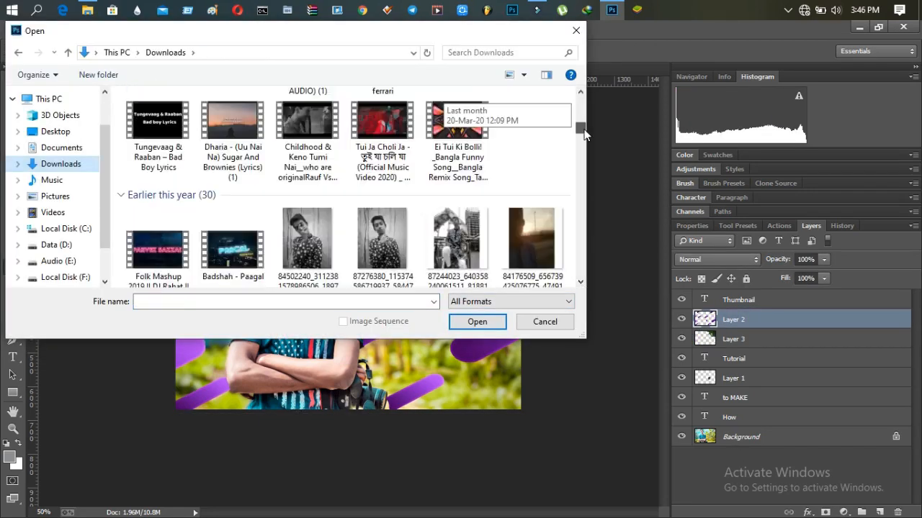
{"action": "scroll", "coordinate": [339, 187], "scroll_direction": "down", "scroll_amount": 5}
{"action": "left_click", "coordinate": [157, 137]}
{"action": "left_click", "coordinate": [476, 321]}
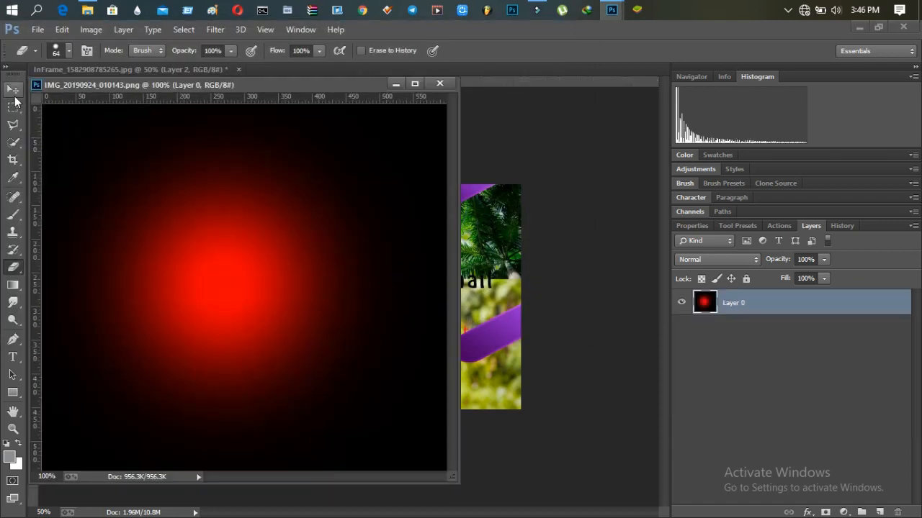
Step: Copy the red glow into the thumbnail, set its blending mode to Screen and position it over the Ps logo
{"action": "left_click", "coordinate": [14, 91]}
{"action": "left_click_drag", "start_coordinate": [223, 320], "coordinate": [515, 315]}
{"action": "left_click_drag", "start_coordinate": [496, 281], "coordinate": [338, 280]}
{"action": "left_click", "coordinate": [717, 260]}
{"action": "left_click", "coordinate": [702, 117]}
{"action": "left_click_drag", "start_coordinate": [437, 325], "coordinate": [442, 326]}
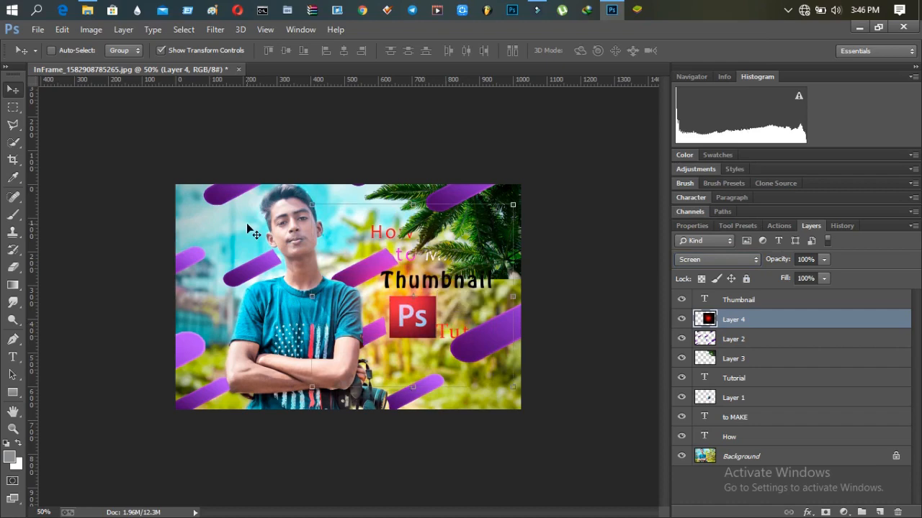
Step: Apply a Motion Blur to the red glow layer with an angle of 0° and a distance of 269 pixels
{"action": "left_click", "coordinate": [203, 30]}
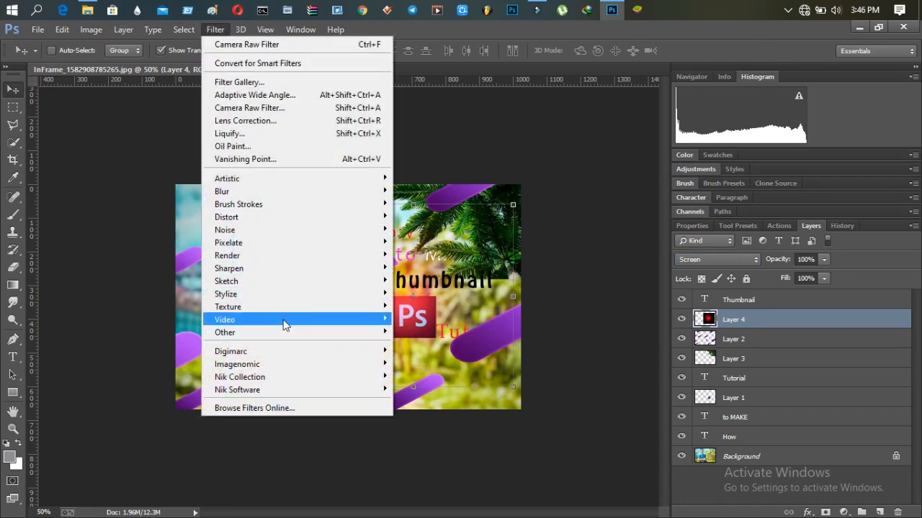
{"action": "mouse_move", "coordinate": [292, 193]}
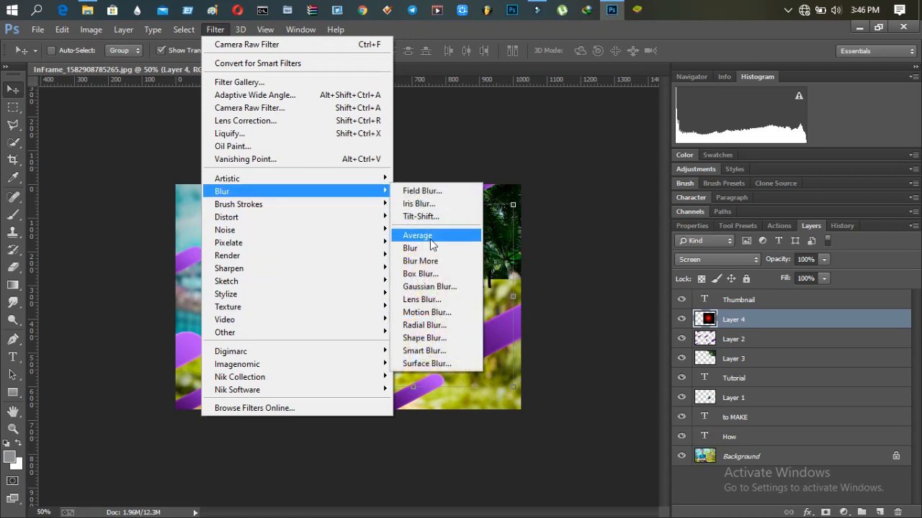
{"action": "left_click", "coordinate": [427, 312]}
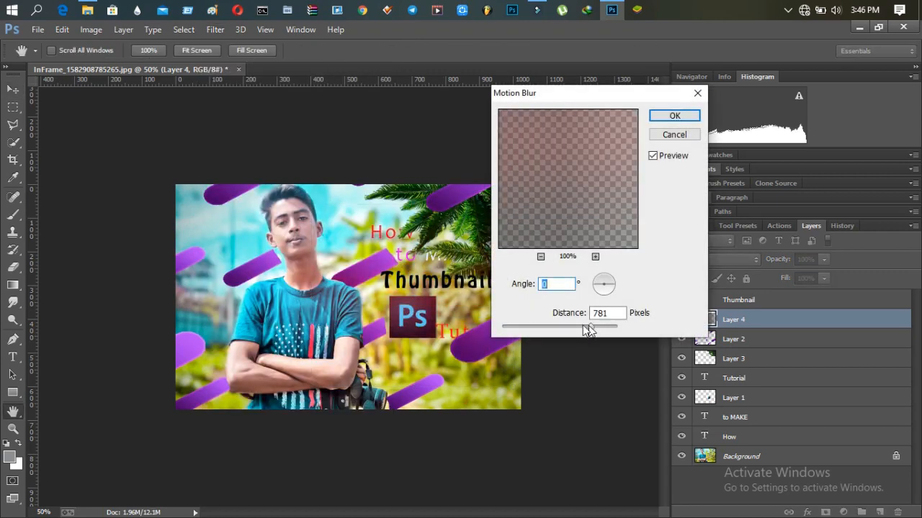
{"action": "mouse_move", "coordinate": [589, 330]}
{"action": "left_mouse_down"}
{"action": "mouse_move", "coordinate": [565, 329]}
{"action": "mouse_move", "coordinate": [574, 329]}
{"action": "left_mouse_up"}
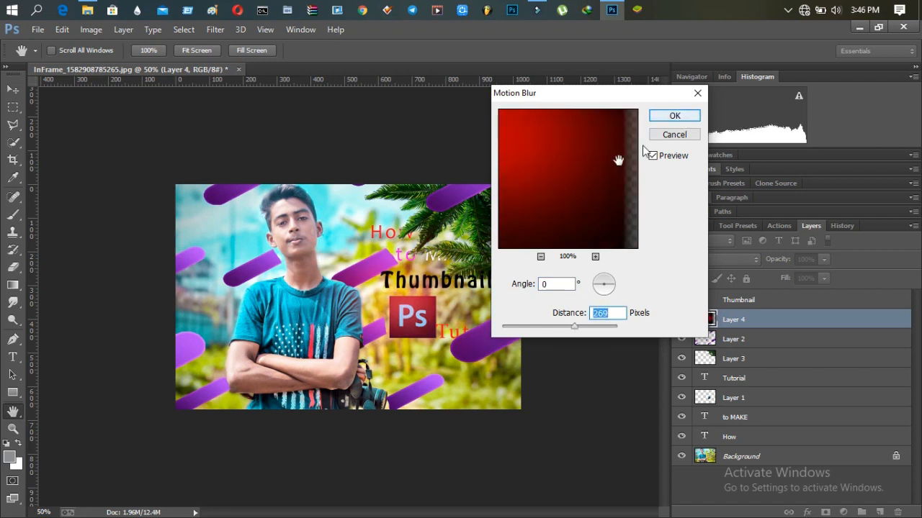
{"action": "left_click", "coordinate": [676, 123]}
Step: Scale the red glow layer to about 113% width and 131% height, and shift it about 20 px right and down
{"action": "key", "text": "v"}
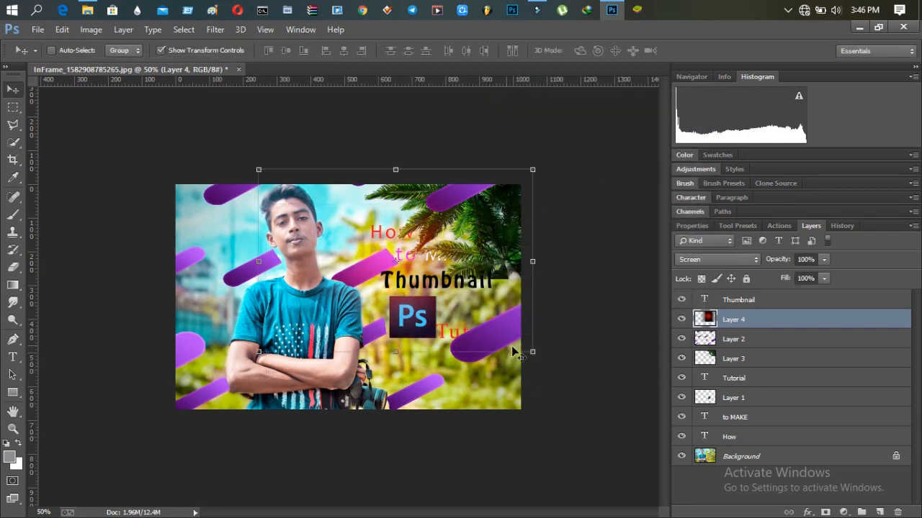
{"action": "left_click_drag", "start_coordinate": [533, 349], "coordinate": [568, 406]}
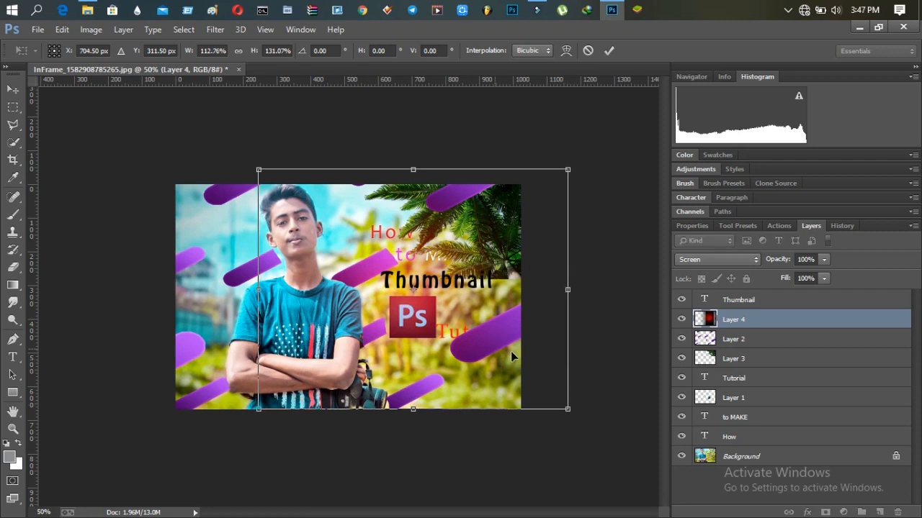
{"action": "mouse_move", "coordinate": [491, 346]}
{"action": "left_mouse_down"}
{"action": "mouse_move", "coordinate": [507, 353]}
{"action": "mouse_move", "coordinate": [501, 359]}
{"action": "left_mouse_up"}
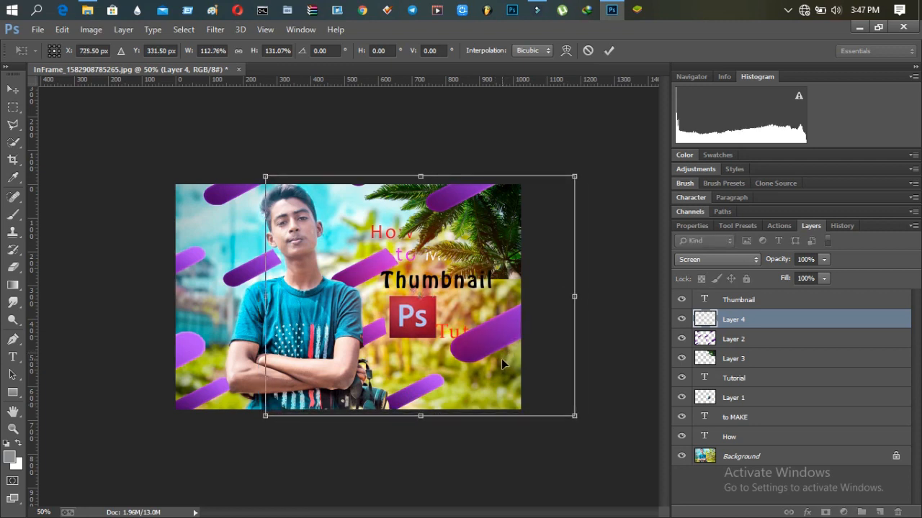
{"action": "left_click", "coordinate": [612, 52]}
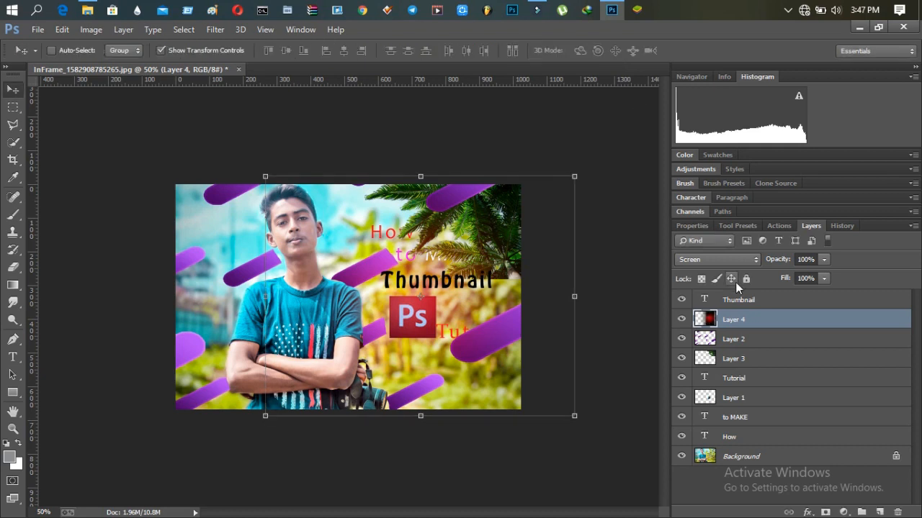
Step: Erase the palm leaves on Layer 3 that cover the word "MAKE", and reselect the Background layer
{"action": "left_click", "coordinate": [740, 360]}
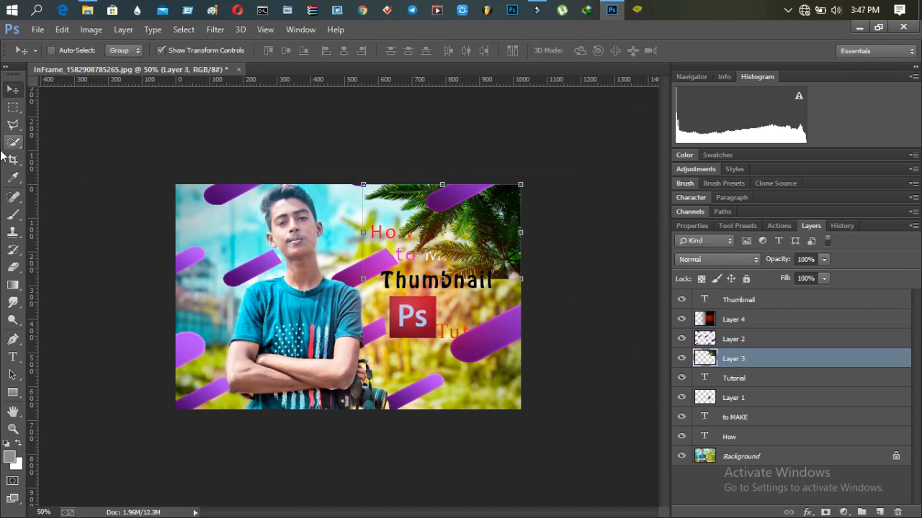
{"action": "left_click", "coordinate": [19, 265]}
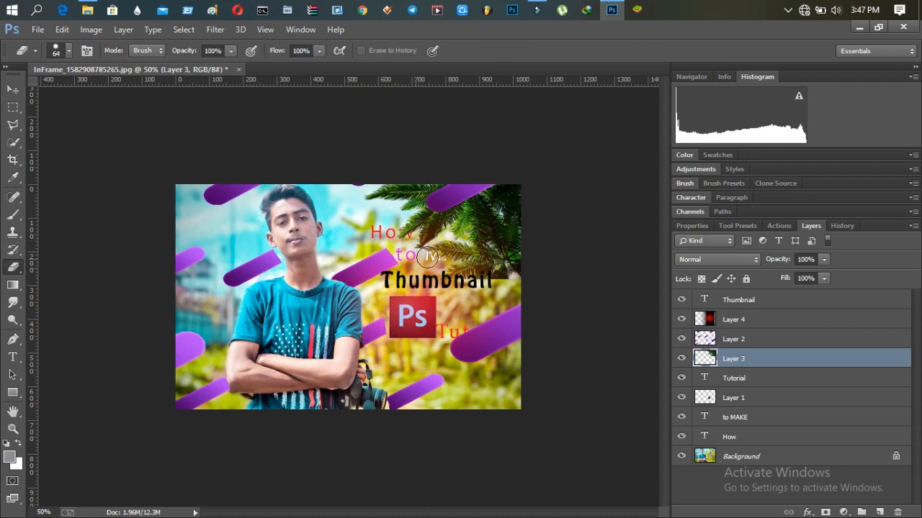
{"action": "left_click_drag", "start_coordinate": [427, 256], "coordinate": [459, 254]}
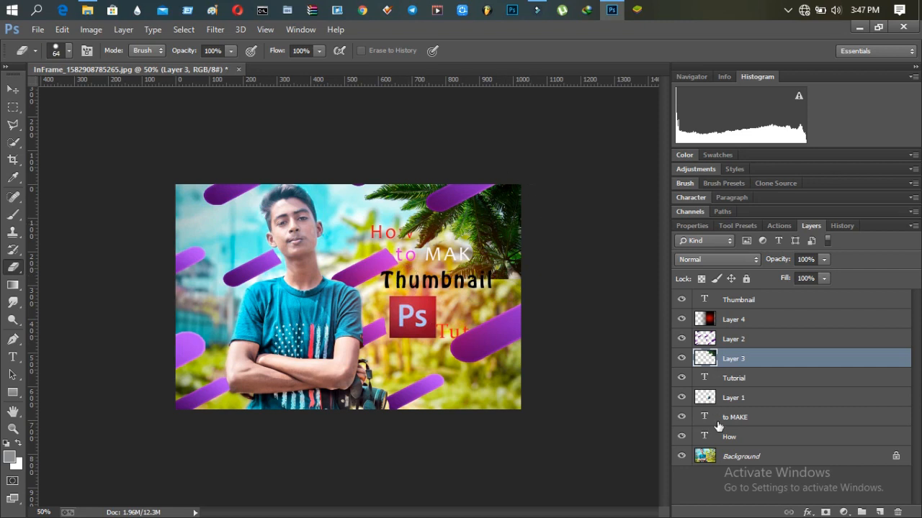
{"action": "left_click", "coordinate": [738, 461]}
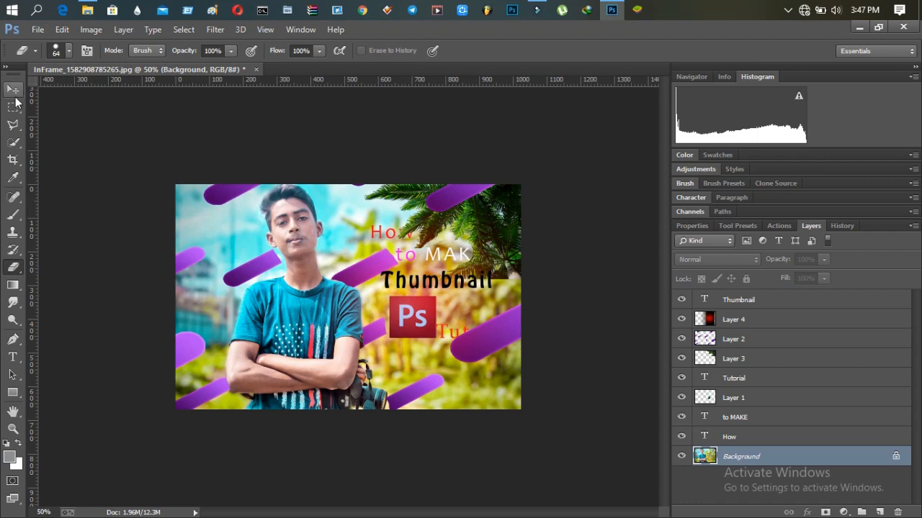
{"action": "left_click", "coordinate": [13, 89]}
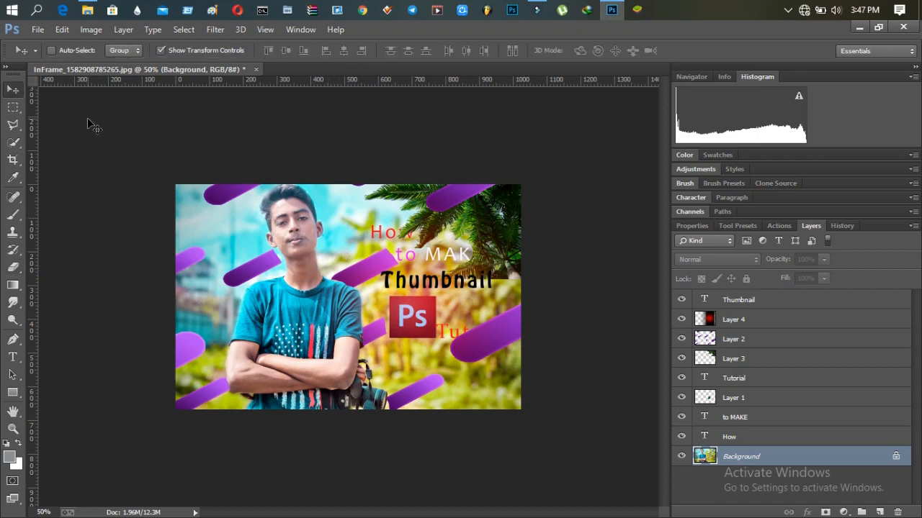
Step: Start saving the image under a new name, choosing the personal photos folder inside Downloads and the file name "thumbnail"
{"action": "left_click", "coordinate": [38, 30]}
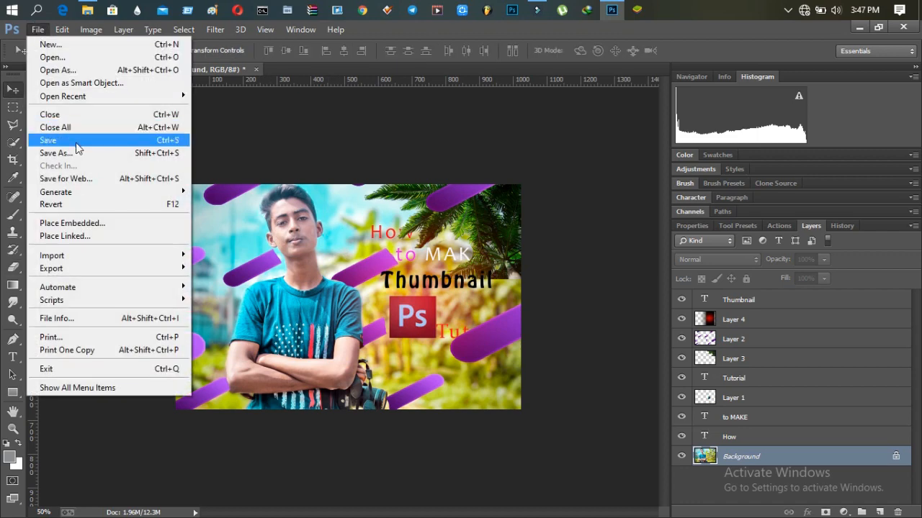
{"action": "left_click", "coordinate": [79, 153]}
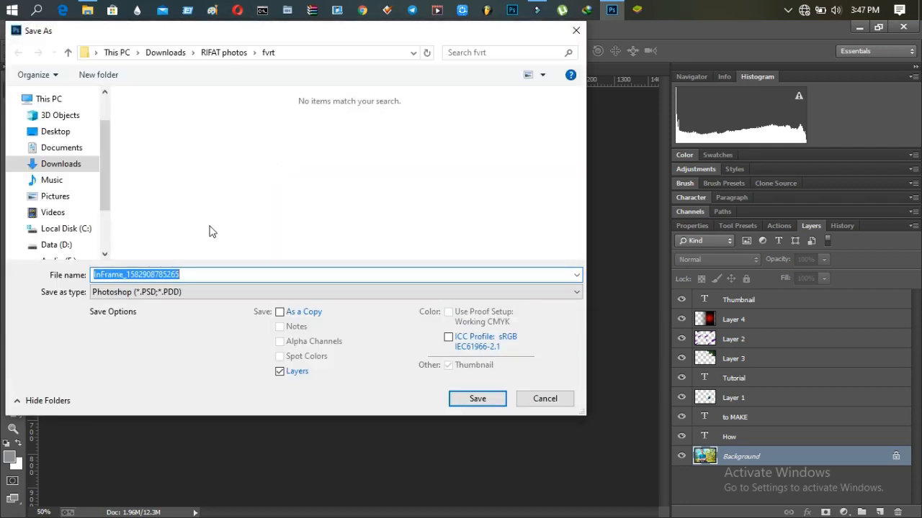
{"action": "left_click", "coordinate": [79, 164]}
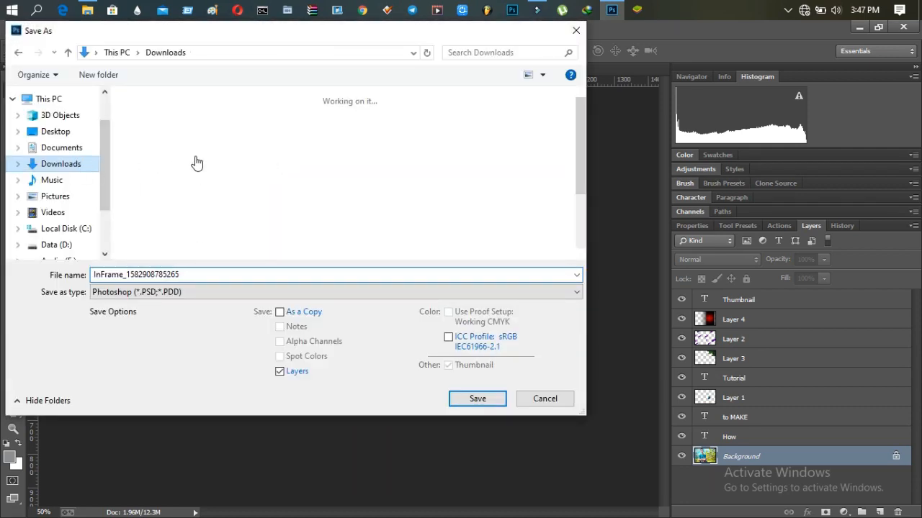
{"action": "left_click", "coordinate": [162, 154]}
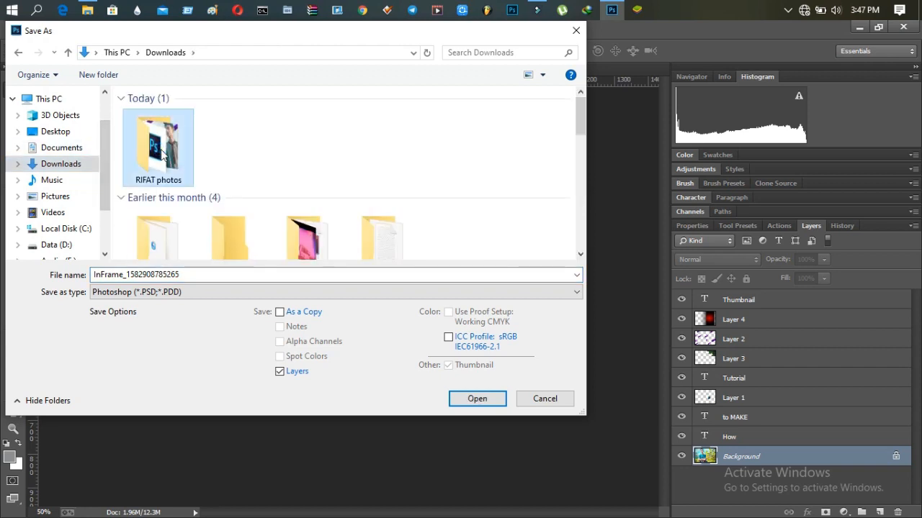
{"action": "double_click", "coordinate": [161, 151]}
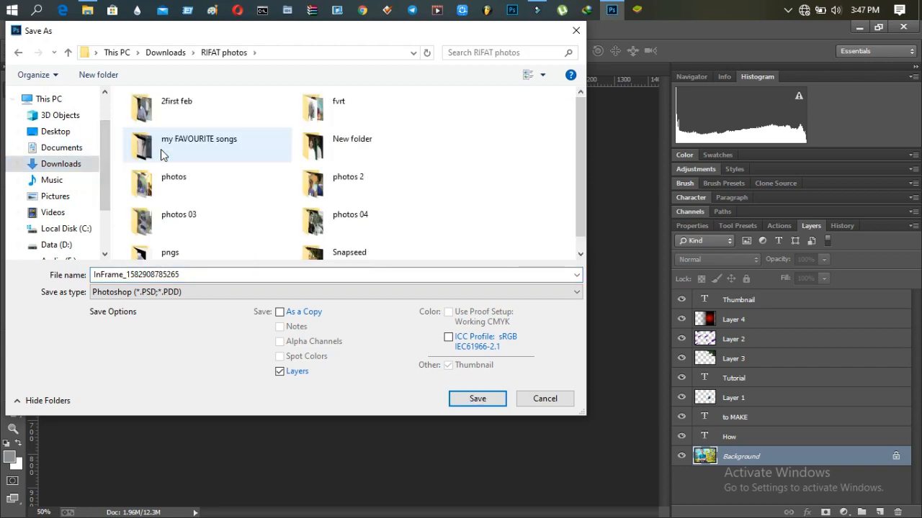
{"action": "left_click", "coordinate": [216, 280]}
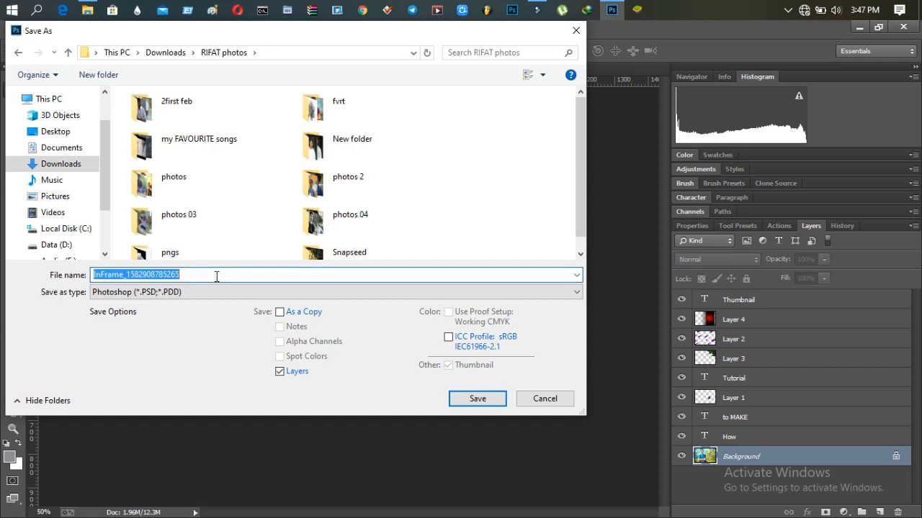
{"action": "key", "text": "BackSpace"}
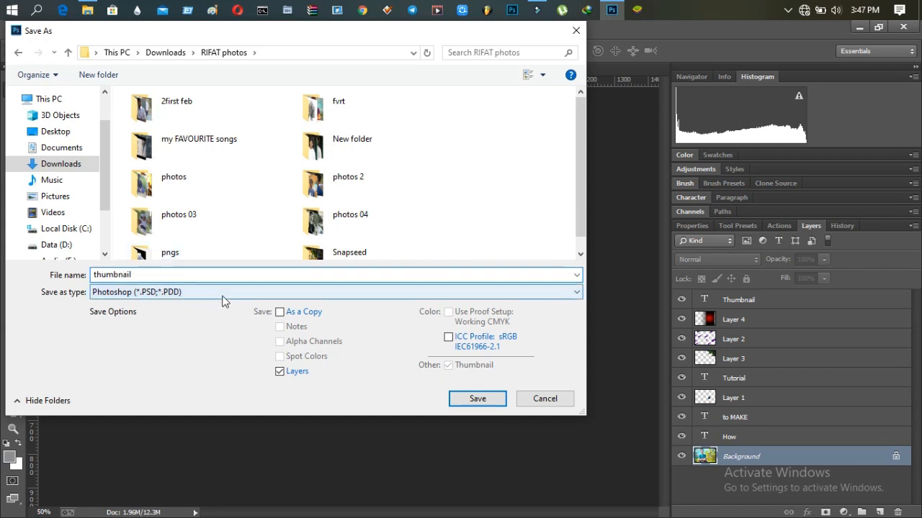
Step: Save the thumbnail in JPEG format at Maximum quality 12 with the Baseline ("Standard") option
{"action": "left_click", "coordinate": [173, 291]}
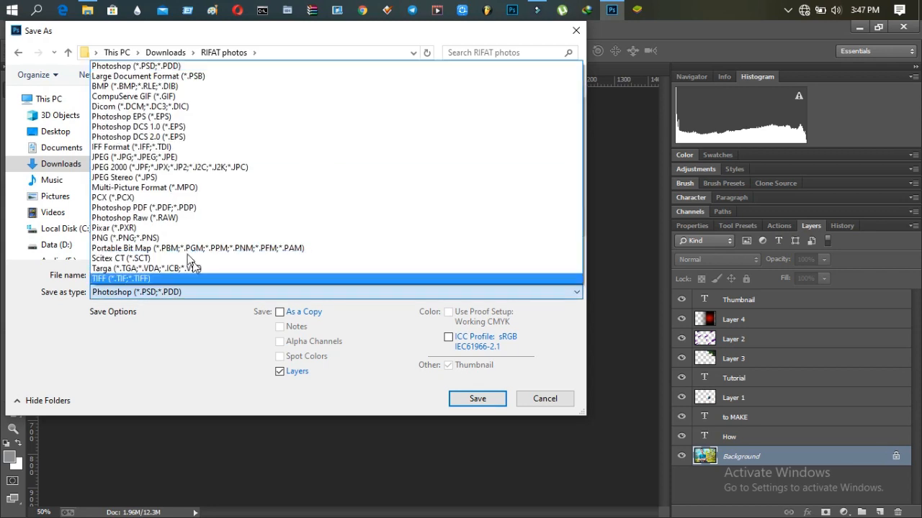
{"action": "left_click", "coordinate": [170, 158]}
{"action": "left_click", "coordinate": [472, 396]}
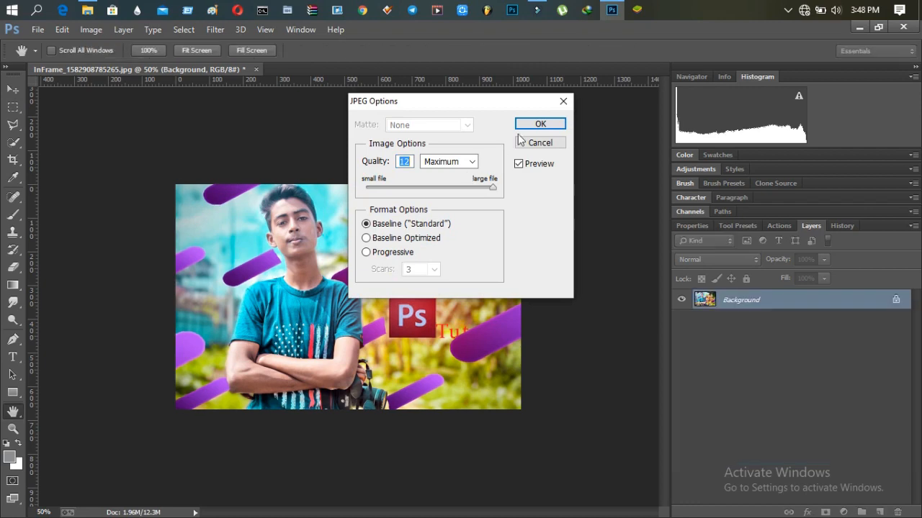
{"action": "left_click", "coordinate": [533, 125]}
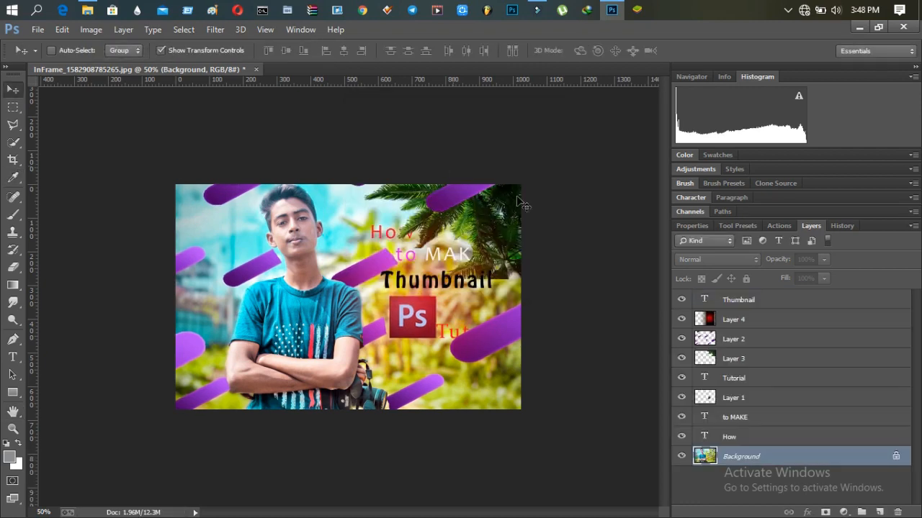
Step: Quit Photoshop without saving changes to the layered document InFrame_1582908785265.jpg
{"action": "left_click", "coordinate": [903, 28]}
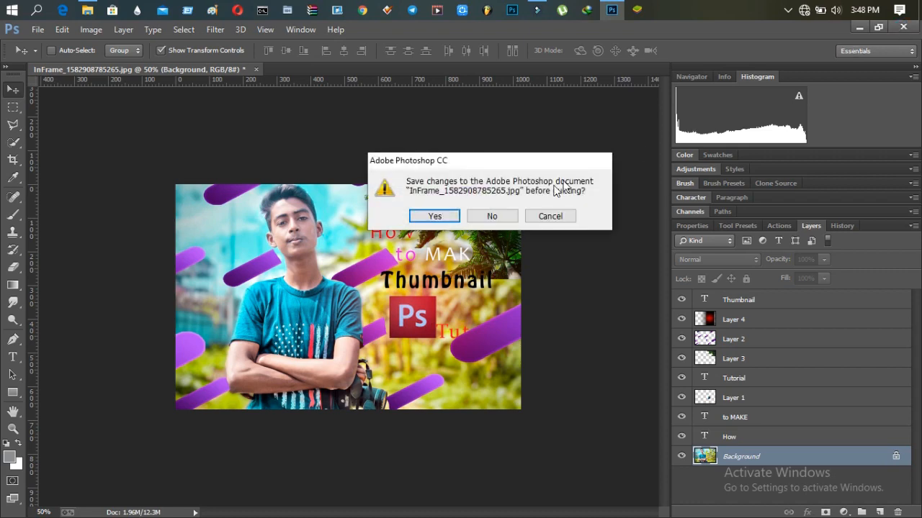
{"action": "left_click", "coordinate": [492, 216]}
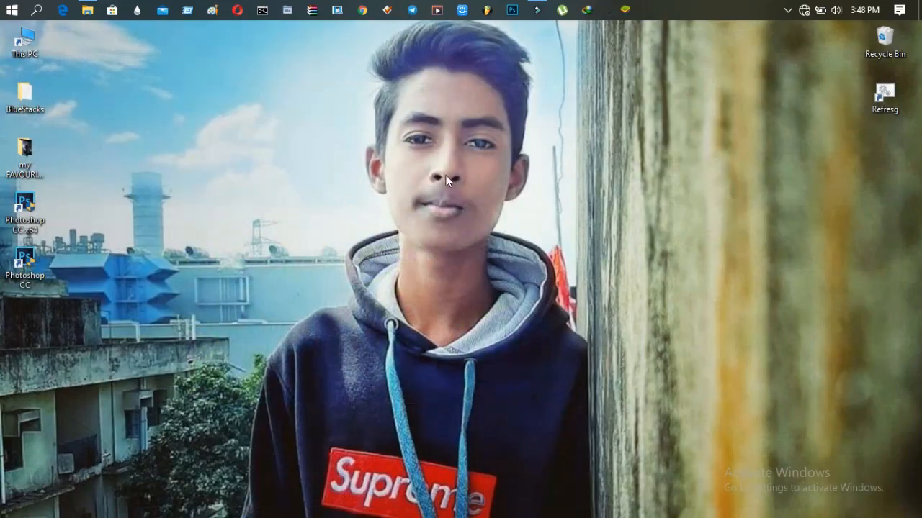